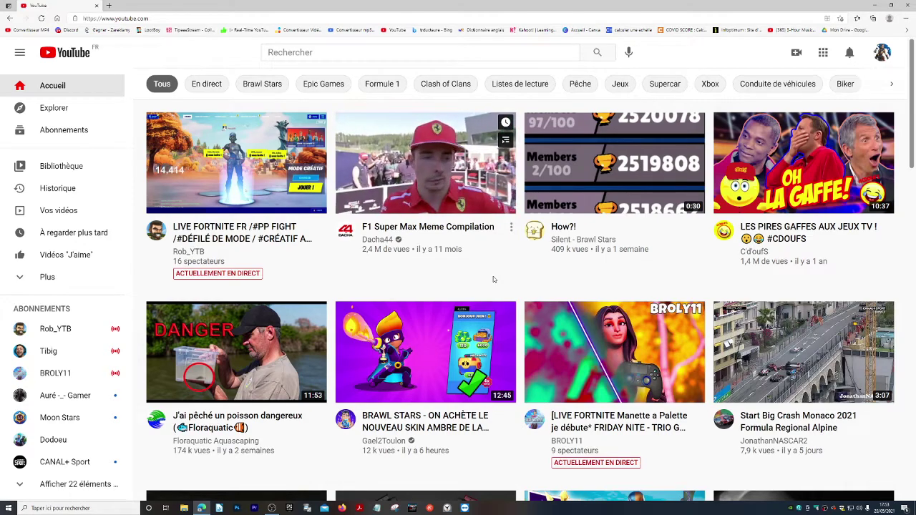
- Open YouTube Studio for the signed-in channel
mouse_move(491, 315)
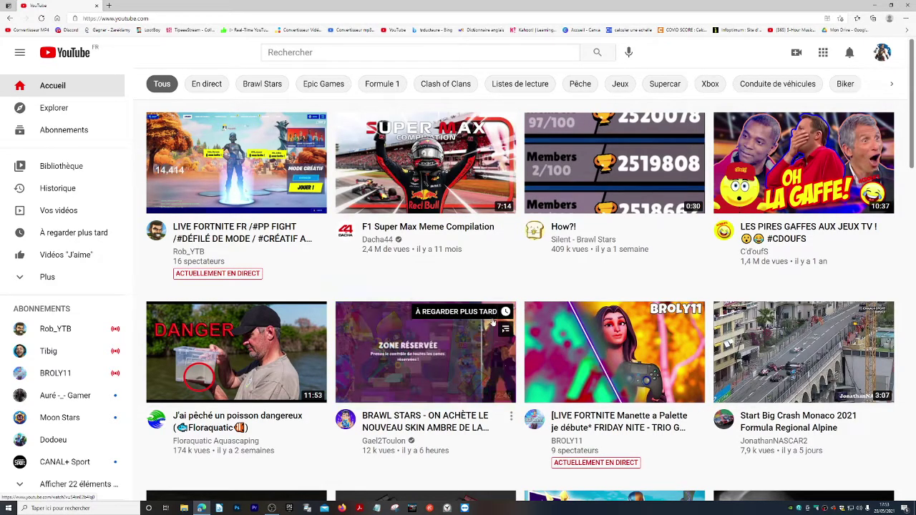
mouse_move(866, 154)
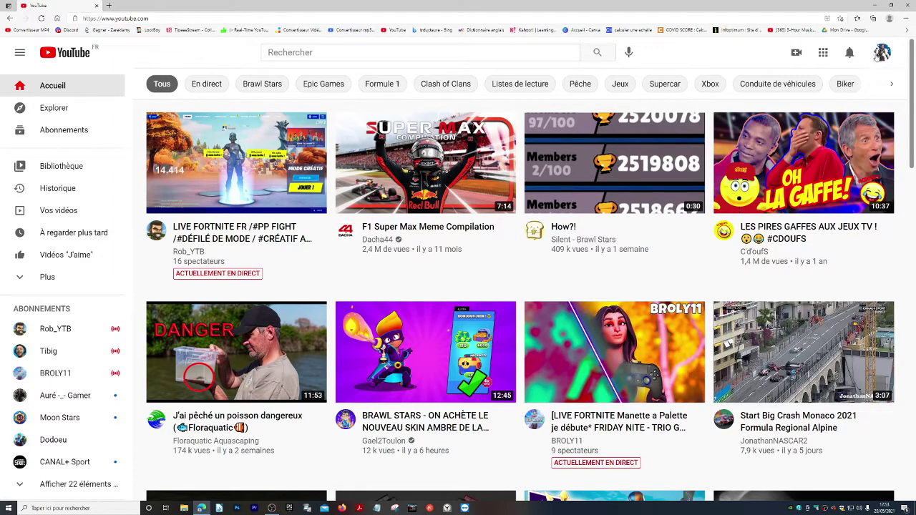
left_click(880, 54)
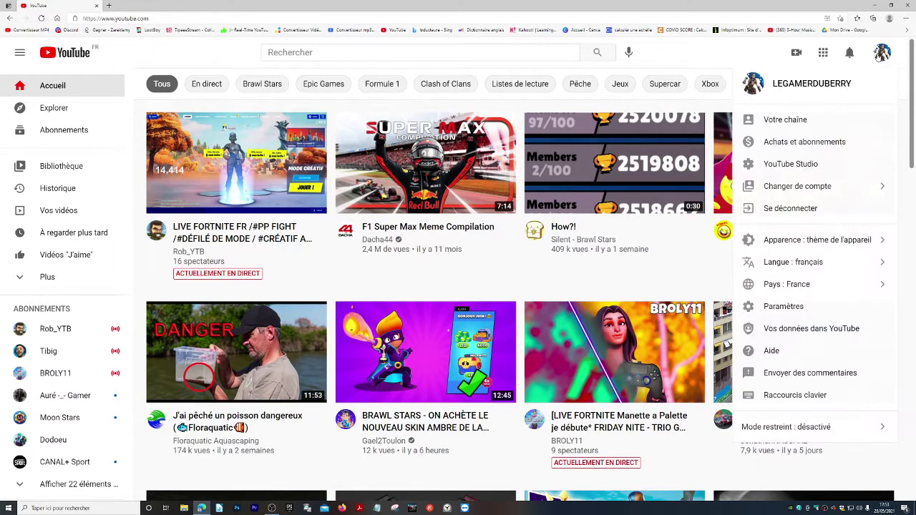
left_click(786, 171)
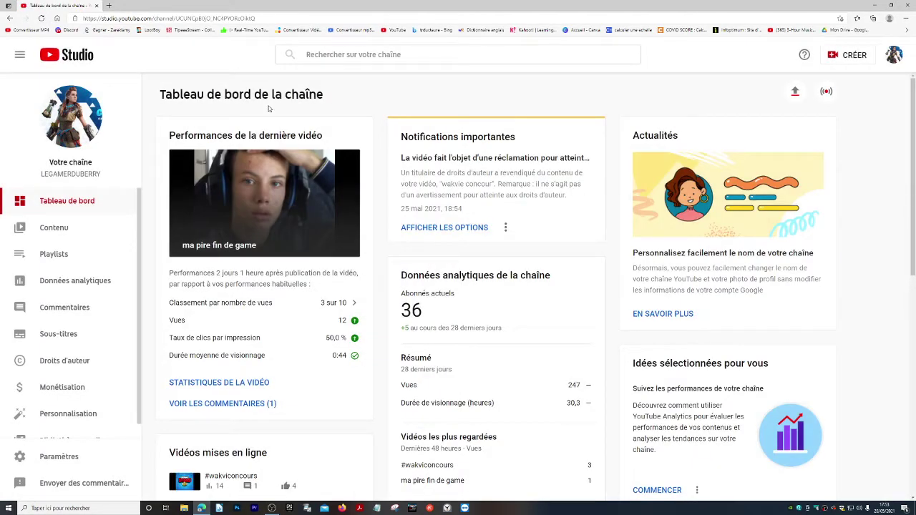
- Examine the channel's full subscriber list from the dashboard, with the period set to Depuis toujours, and return to the dashboard
scroll(501, 429, "down", 4)
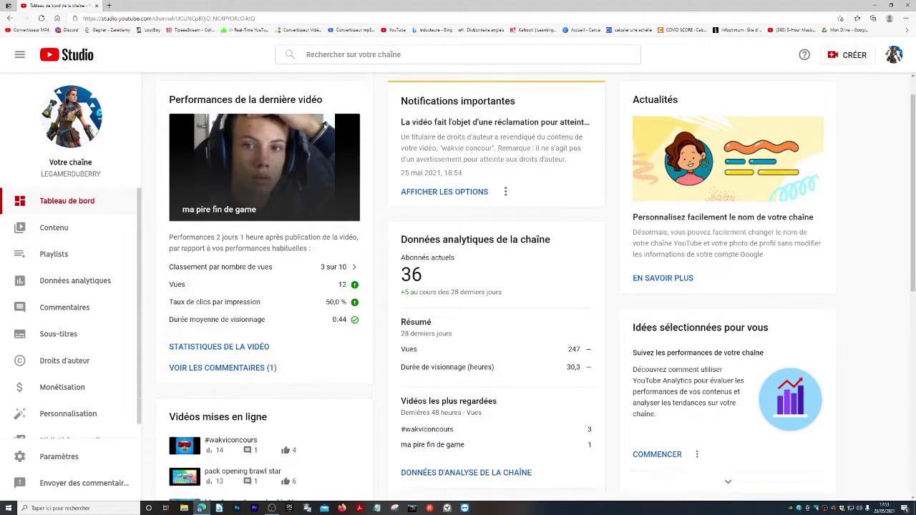
scroll(522, 317, "down", 3)
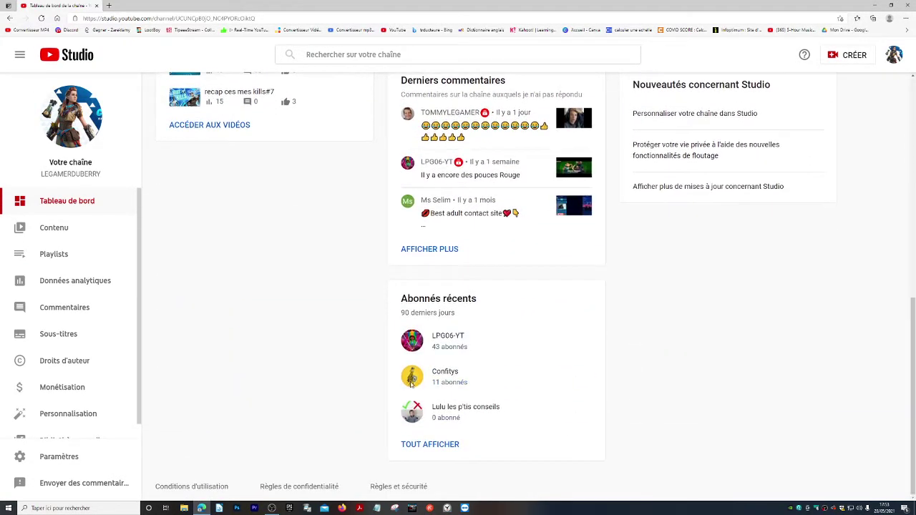
left_click(440, 446)
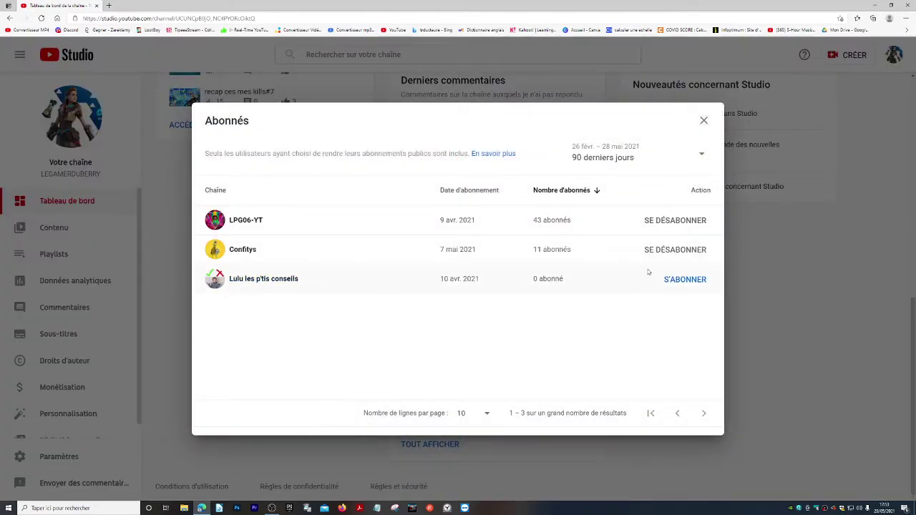
left_click(612, 161)
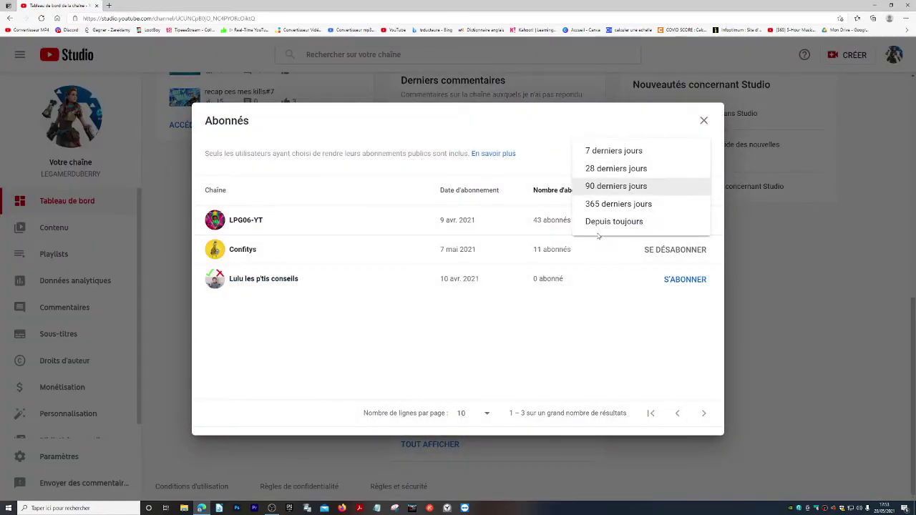
left_click(597, 223)
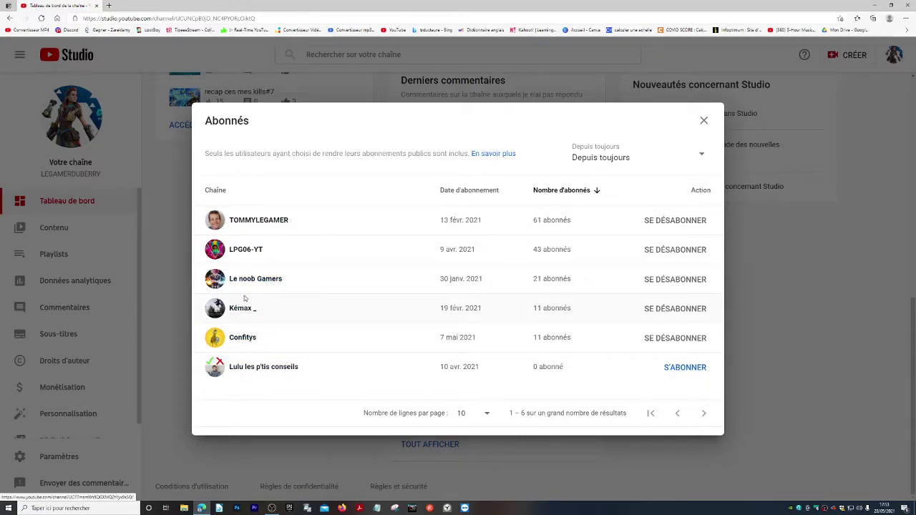
left_click(705, 122)
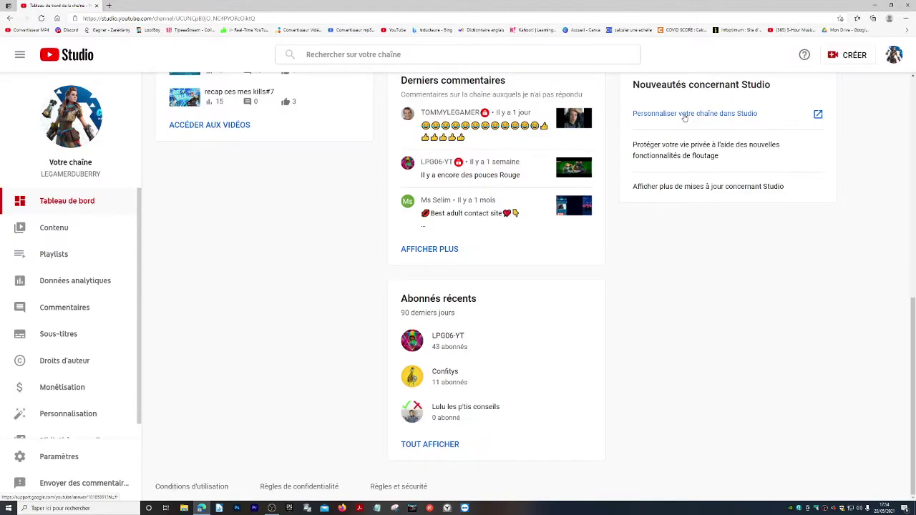
scroll(685, 119, "up", 5)
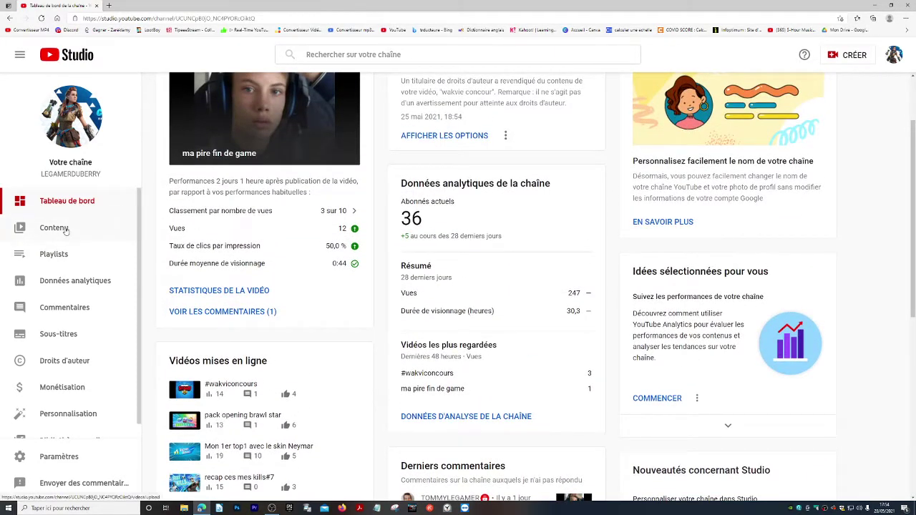
scroll(853, 199, "up", 3)
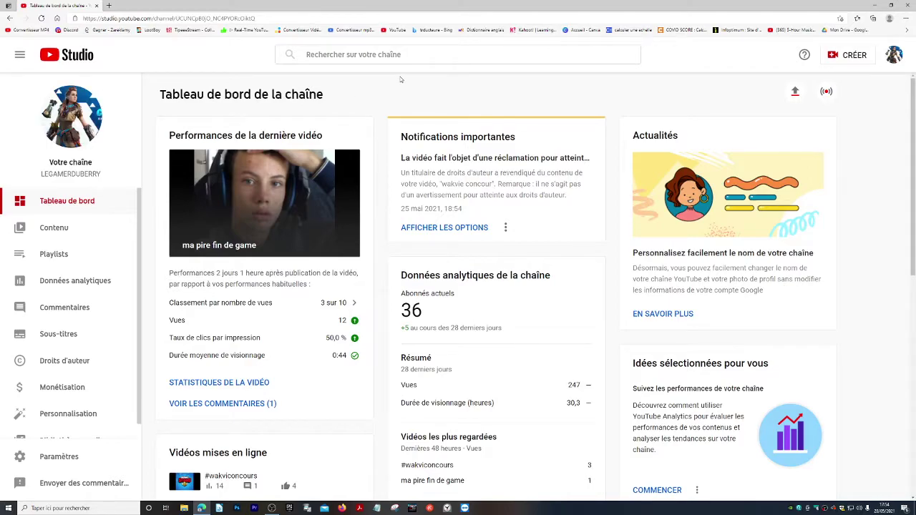
- Look at the video import dialog, close it, and open the channel's live streaming page
left_click(794, 94)
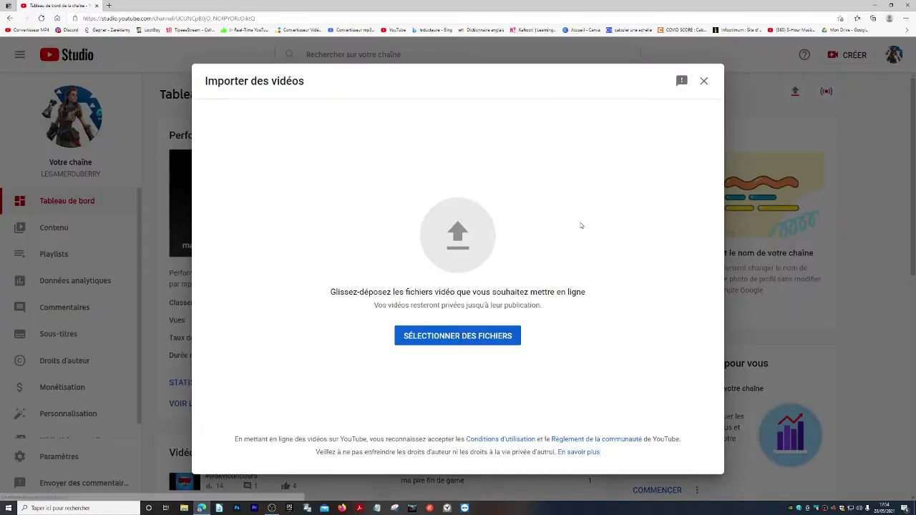
left_click(705, 82)
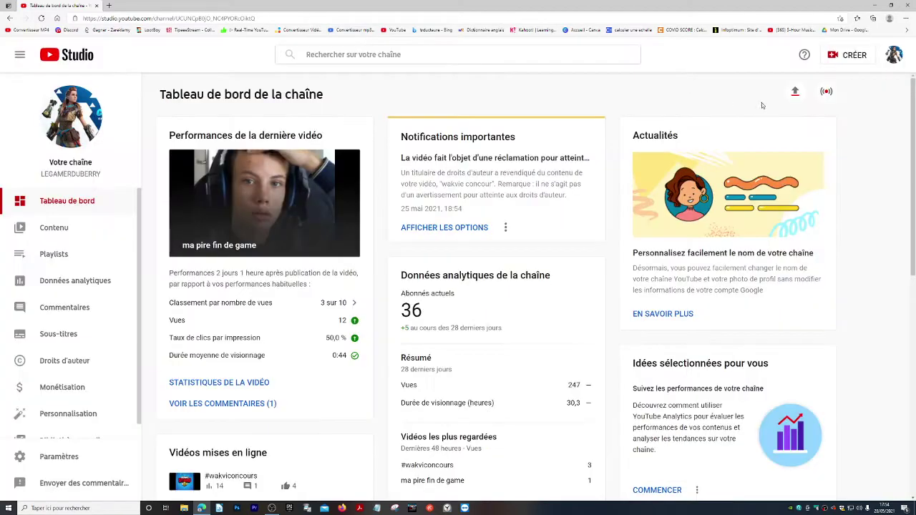
left_click(828, 92)
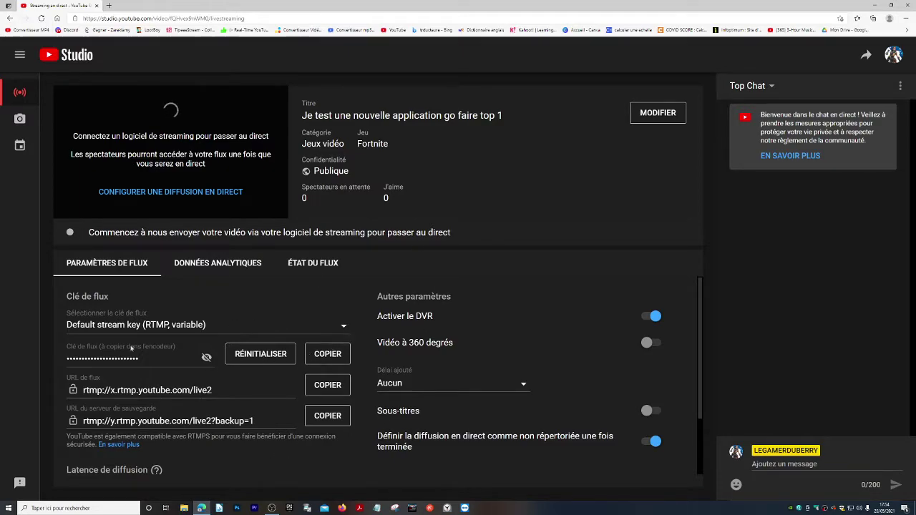
- Edit the live stream's settings, try the Non répertoriée and Privée visibility options, and set the visibility to Publique
left_click(642, 113)
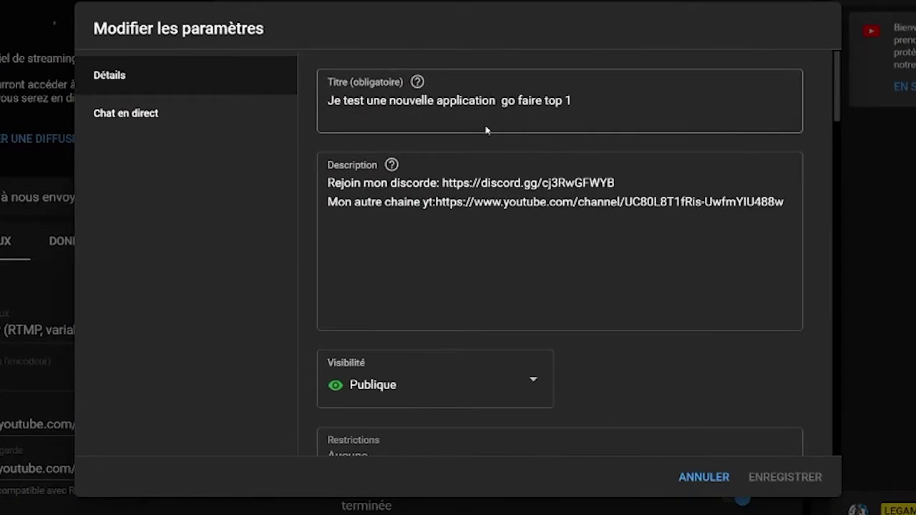
scroll(485, 129, "down", 1)
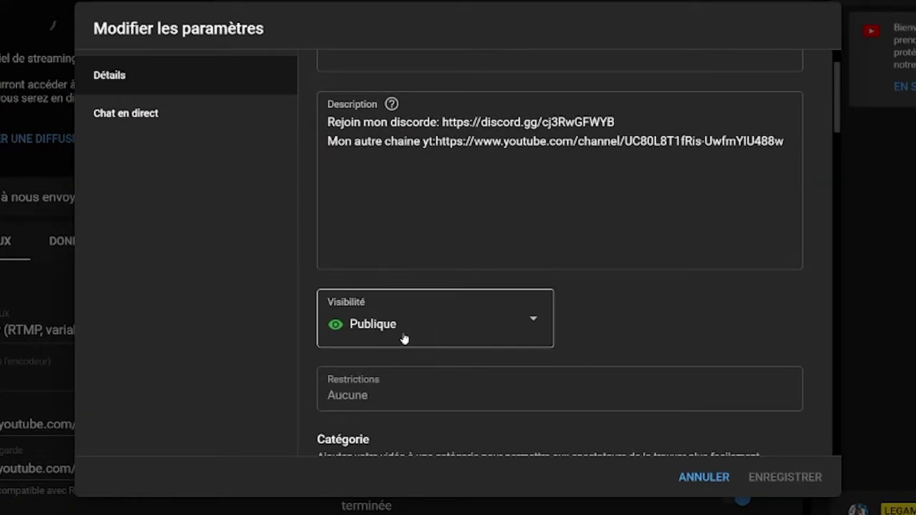
left_click(378, 322)
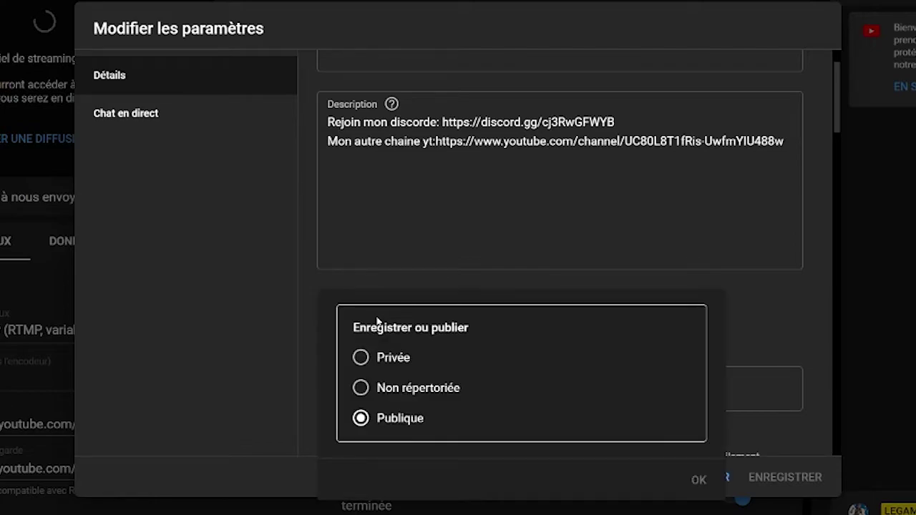
left_click(398, 390)
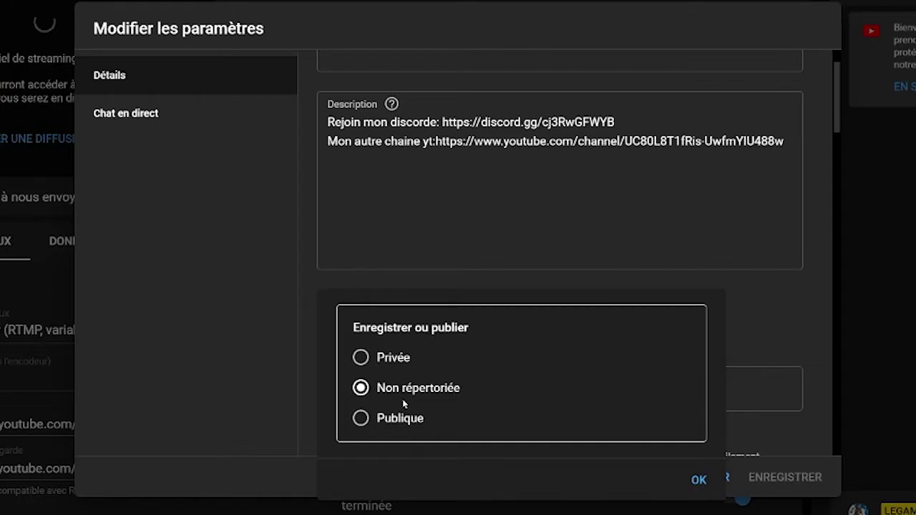
left_click(380, 361)
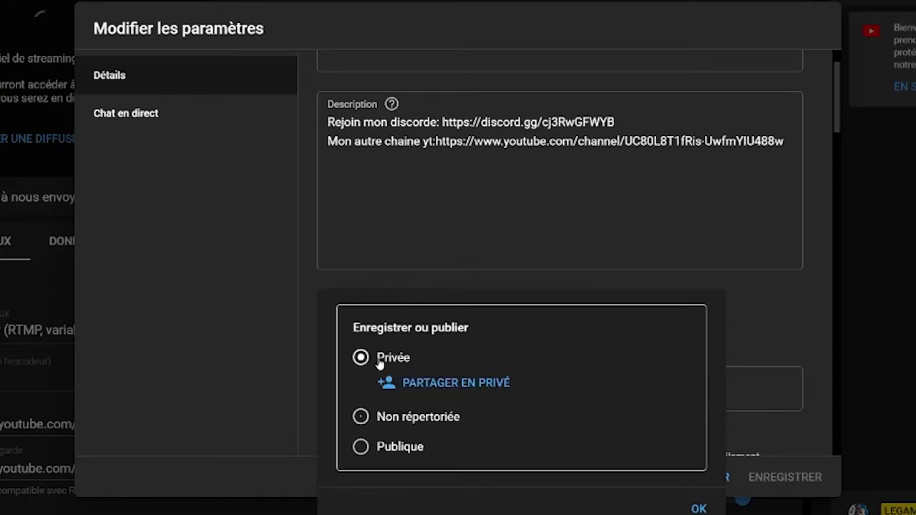
left_click(383, 451)
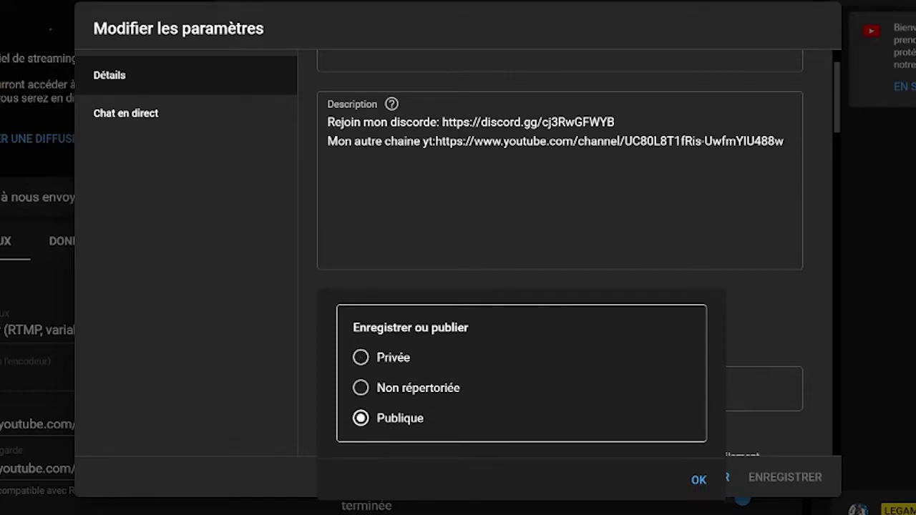
left_click(699, 479)
- Review the stream's restrictions, the available categories and the suggested game titles, keeping Jeux vidéo and Fortnite
scroll(608, 358, "down", 1)
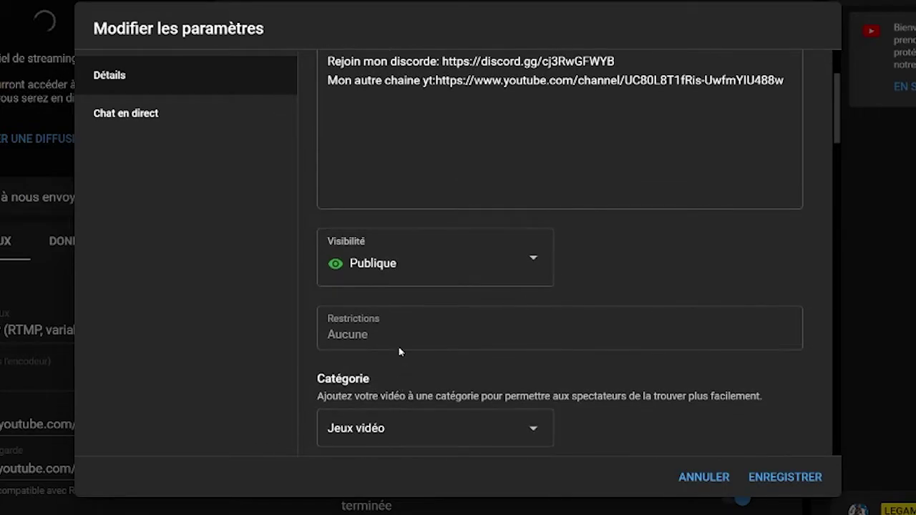
double_click(347, 334)
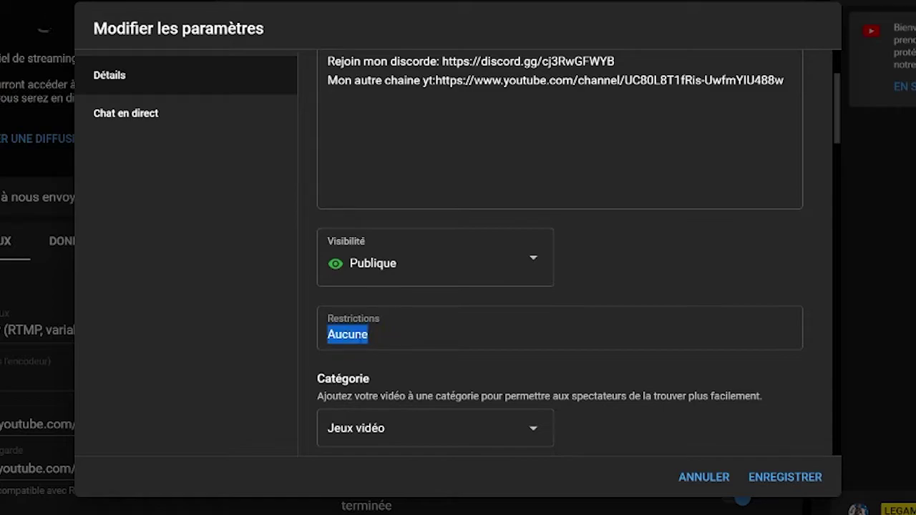
left_click(467, 356)
scroll(821, 372, "down", 2)
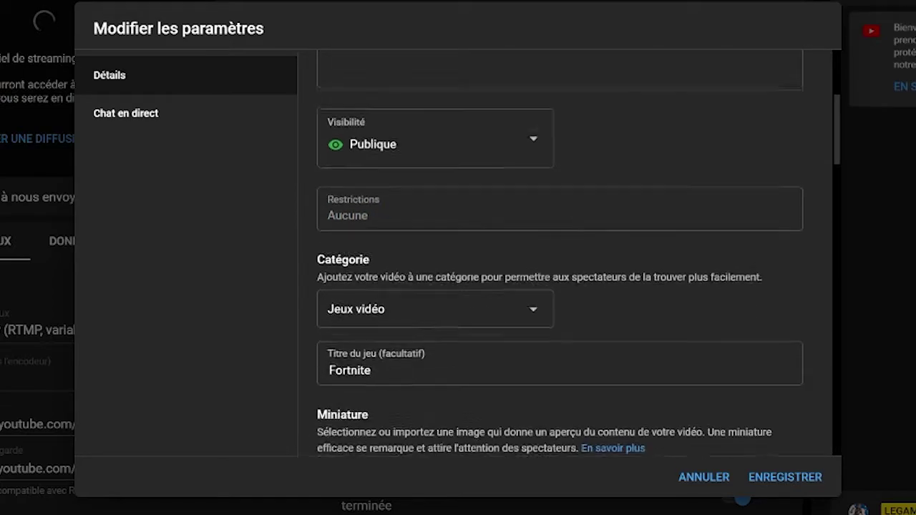
left_click(423, 307)
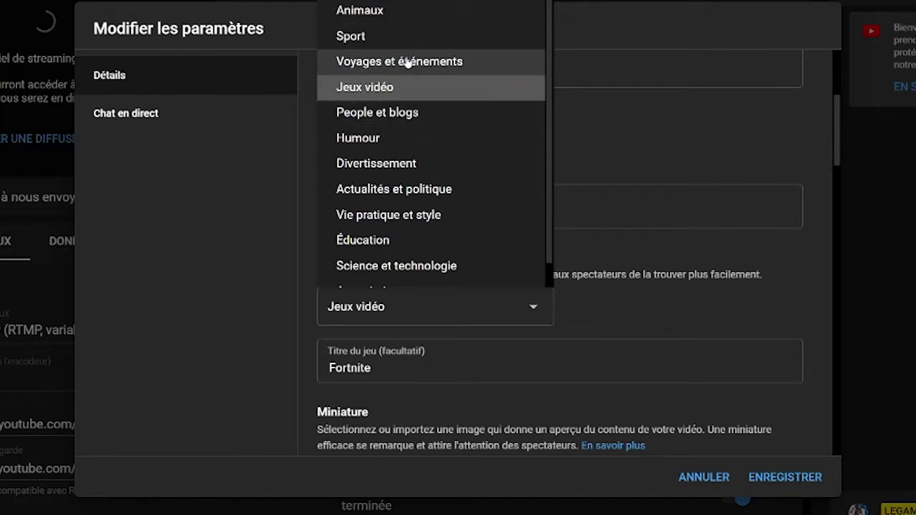
left_click(650, 165)
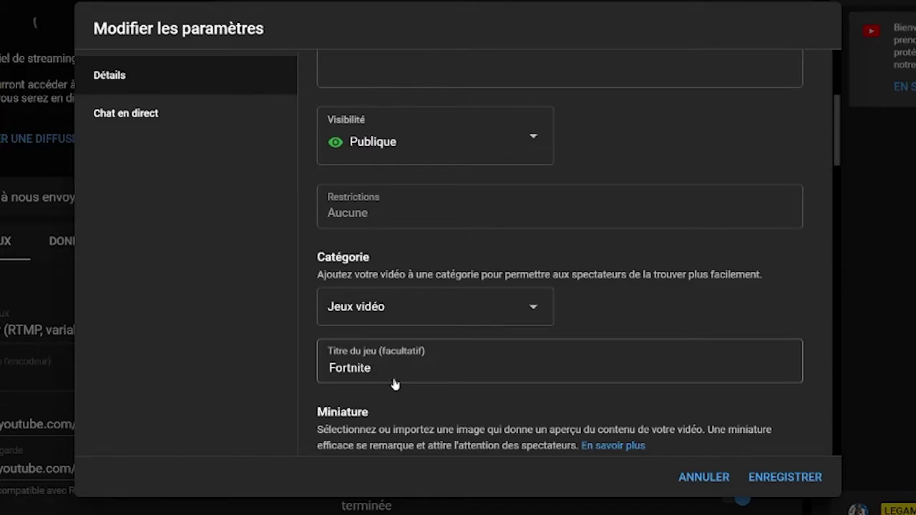
left_click(377, 368)
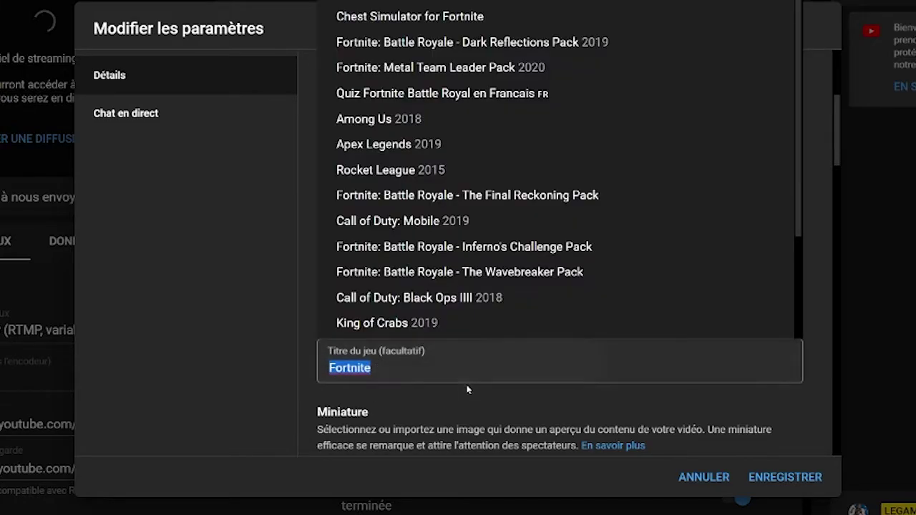
left_click(544, 3)
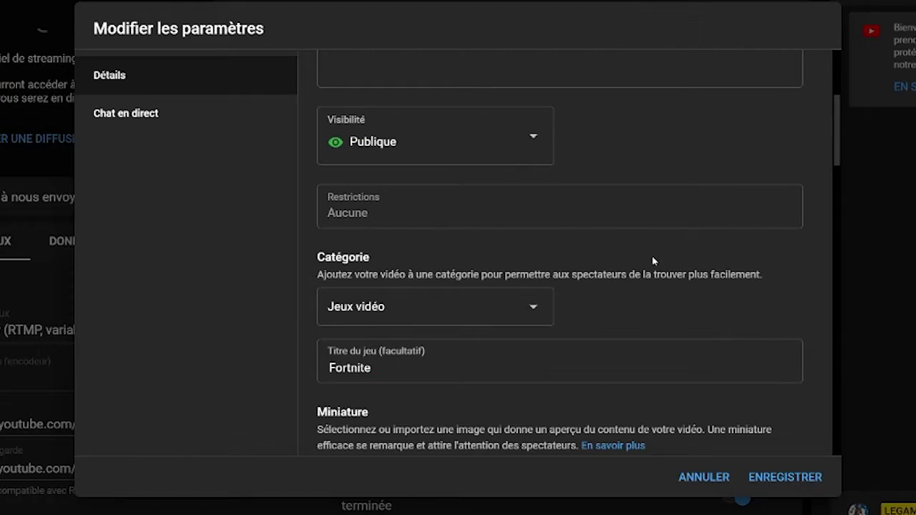
- Look at the options for replacing the stream's thumbnail and the image files available, without choosing a file
scroll(642, 259, "down", 1)
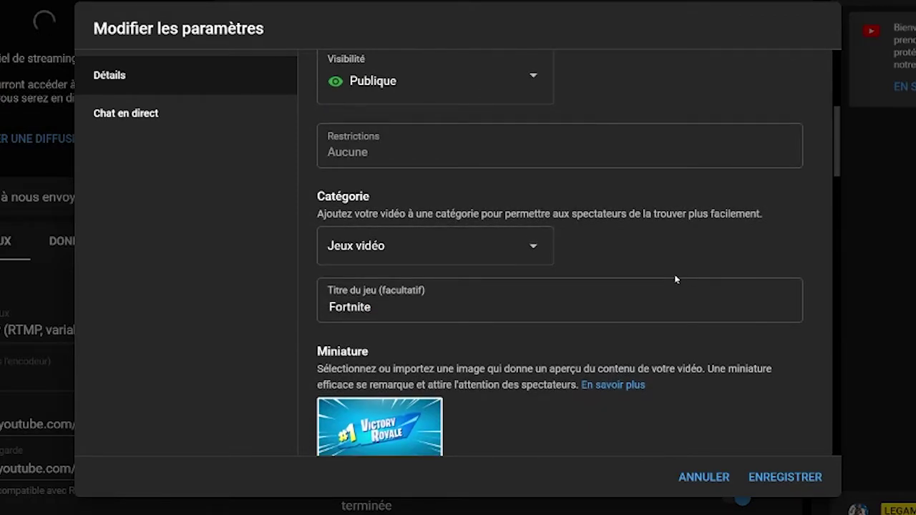
scroll(425, 272, "down", 2)
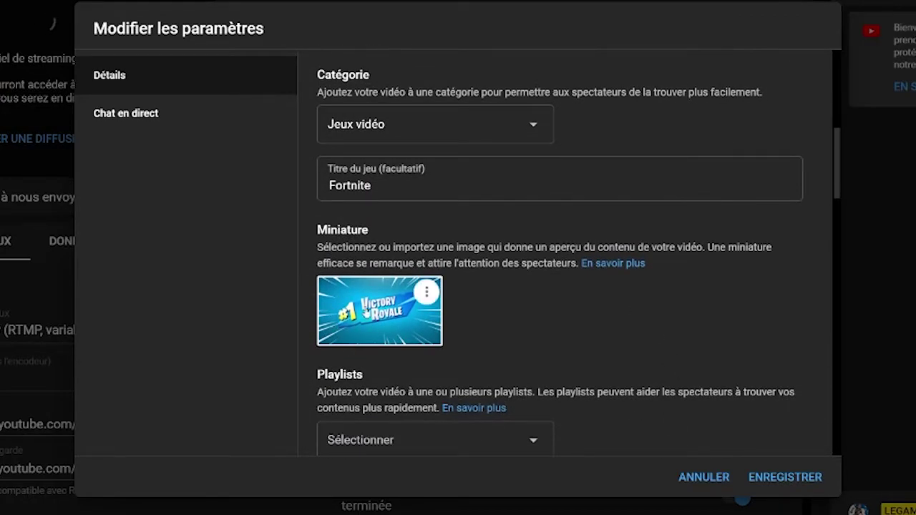
left_click(426, 292)
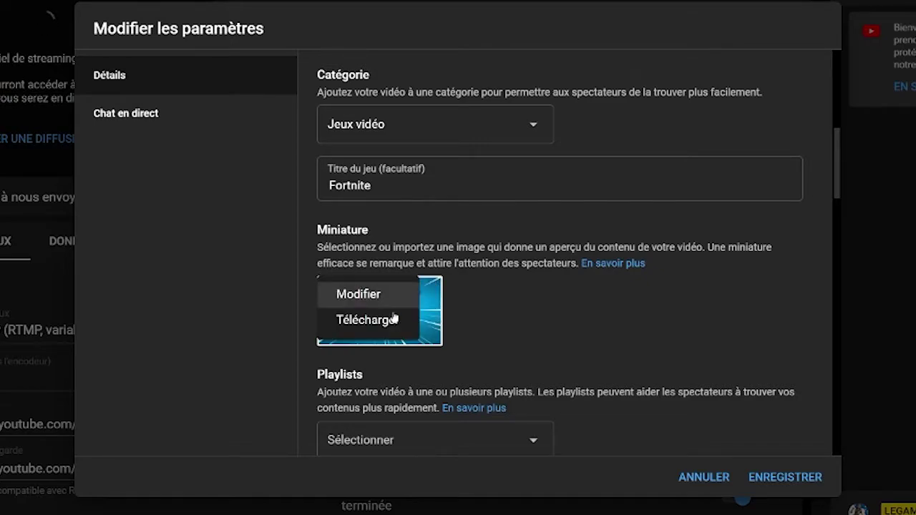
left_click(374, 295)
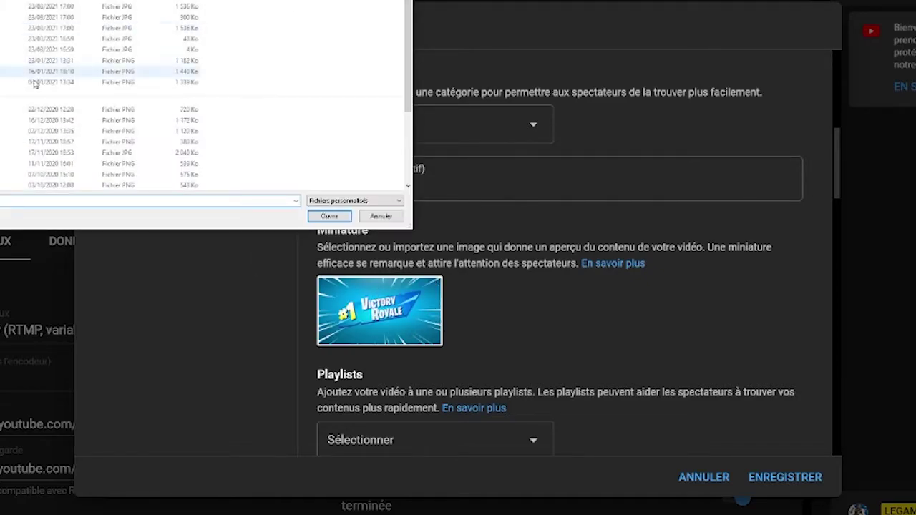
key("Escape")
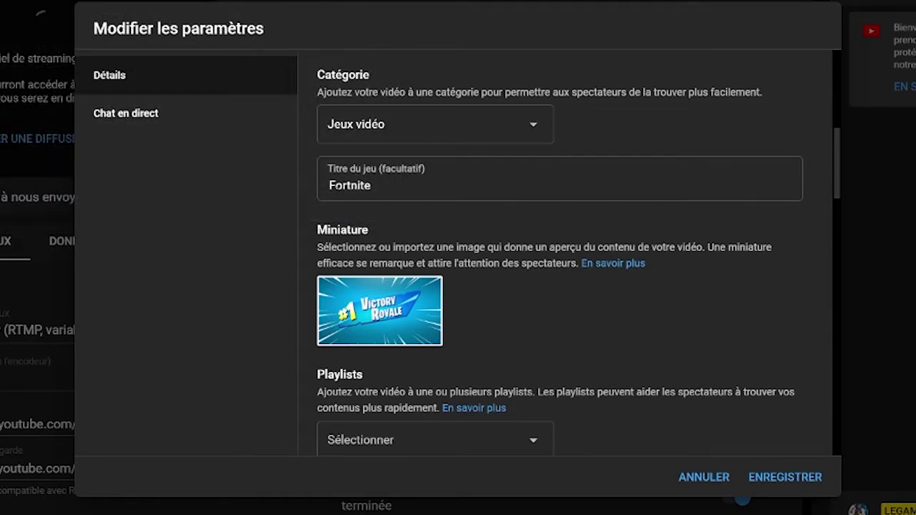
- Add the live stream to the Mes video playlist
scroll(561, 264, "down", 2)
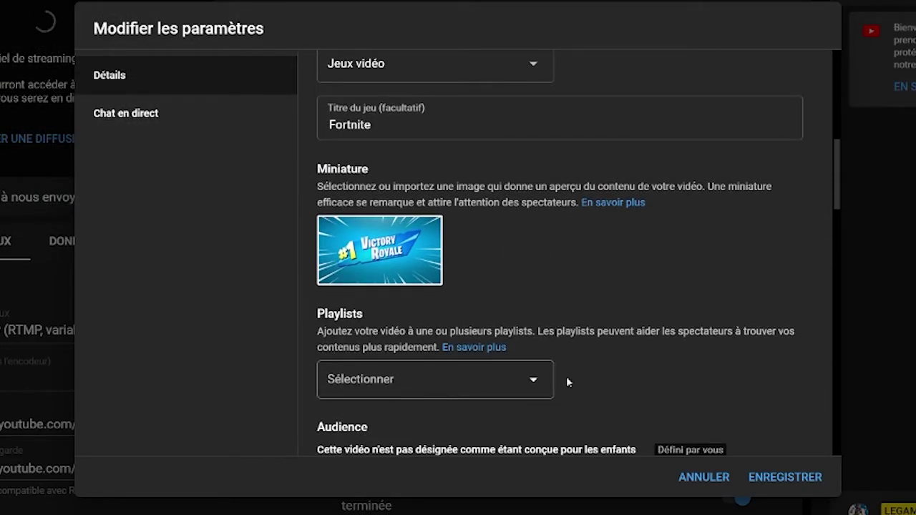
scroll(487, 344, "down", 3)
left_click(400, 268)
left_click(370, 254)
key("Escape")
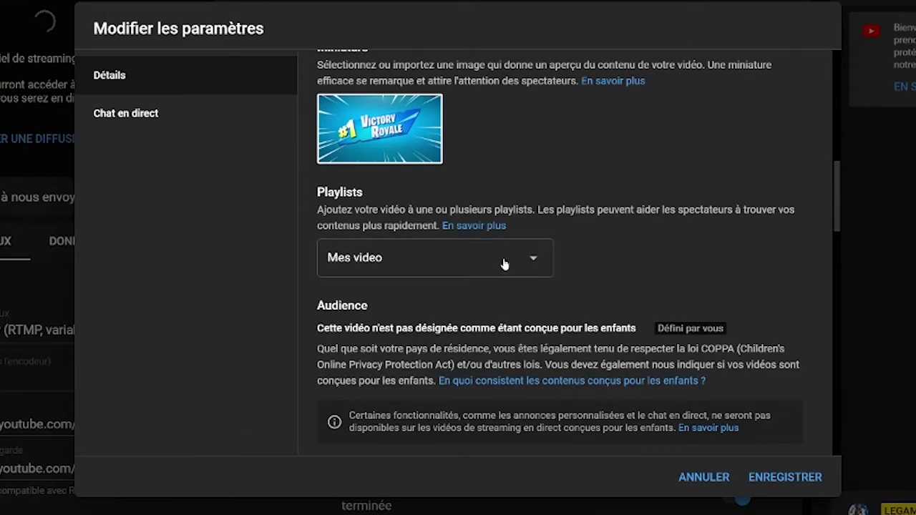
- Try the Oui, conçue pour les enfants audience option, return to Pas conçue pour les enfants, and look at the age limit options
scroll(514, 286, "down", 3)
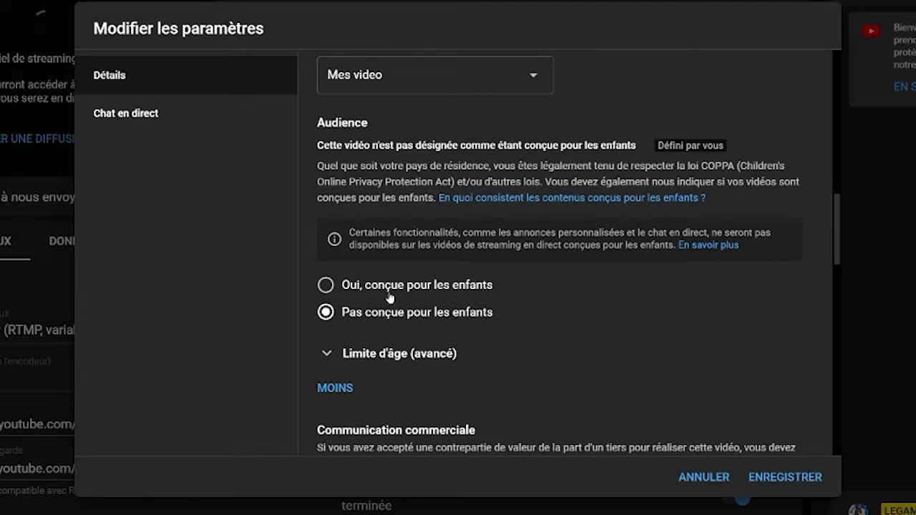
left_click(390, 287)
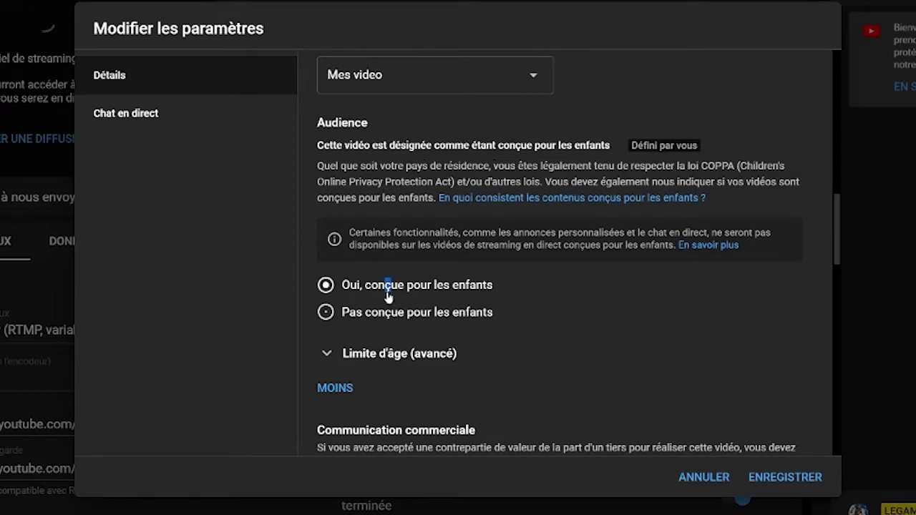
left_click(353, 316)
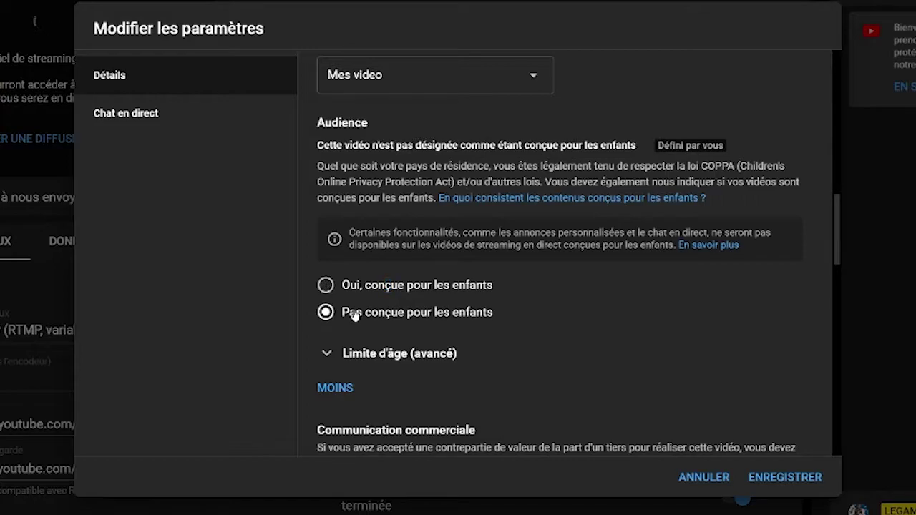
left_click(390, 351)
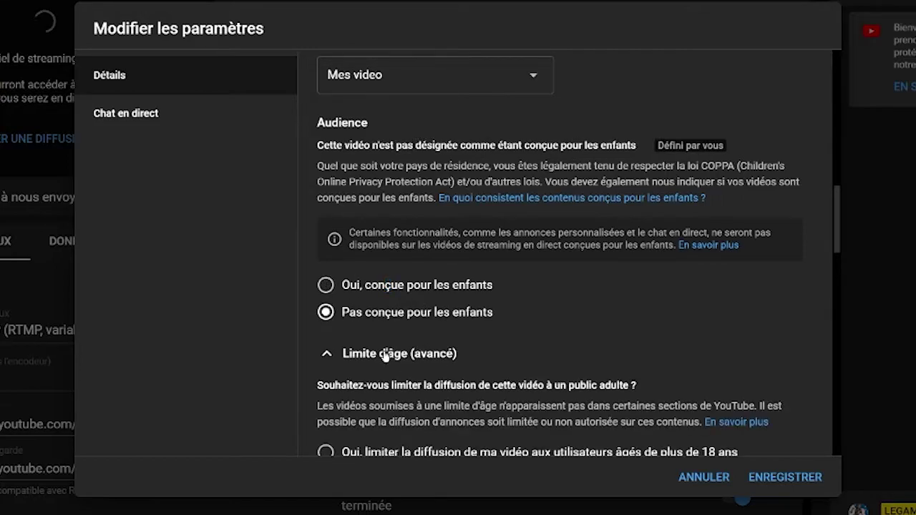
scroll(391, 354, "down", 2)
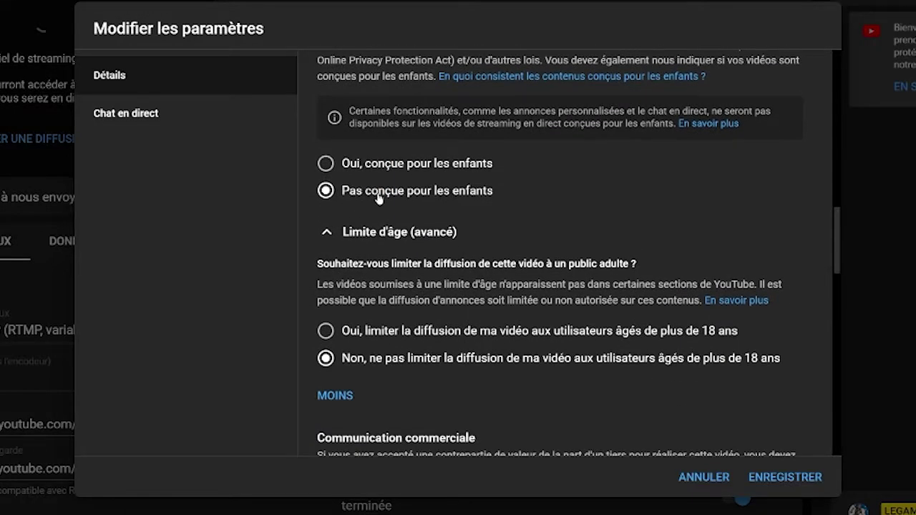
left_click(327, 191)
left_click(326, 242)
scroll(388, 273, "down", 1)
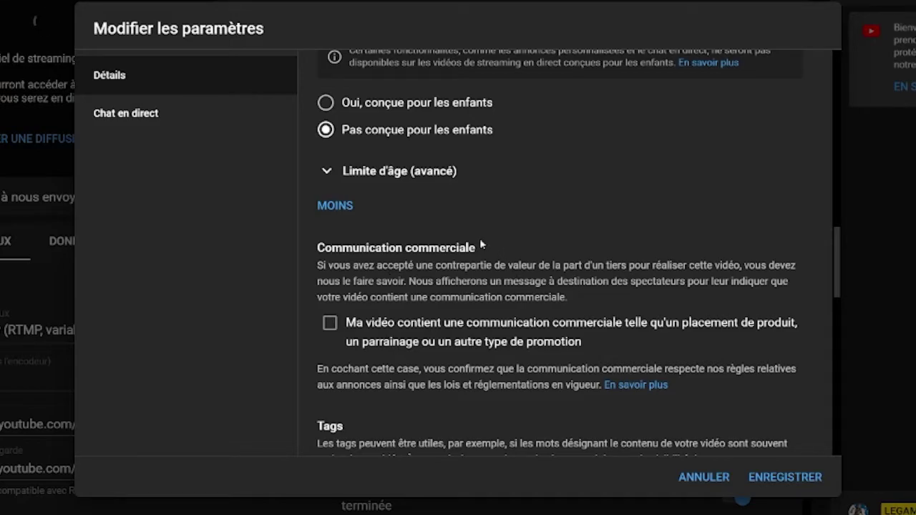
- Review the stream's commercial communication, tags, language, recording date, licence and comment settings
scroll(421, 297, "down", 2)
scroll(472, 324, "down", 3)
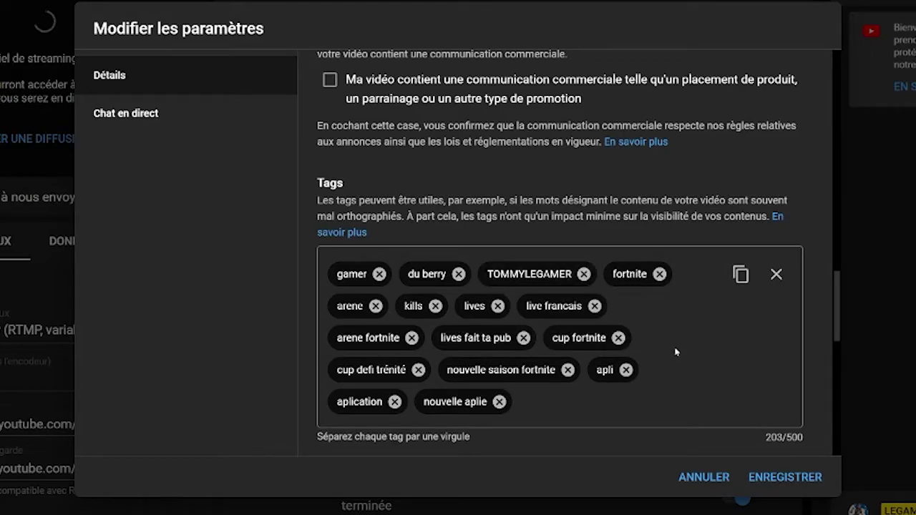
scroll(666, 350, "down", 1)
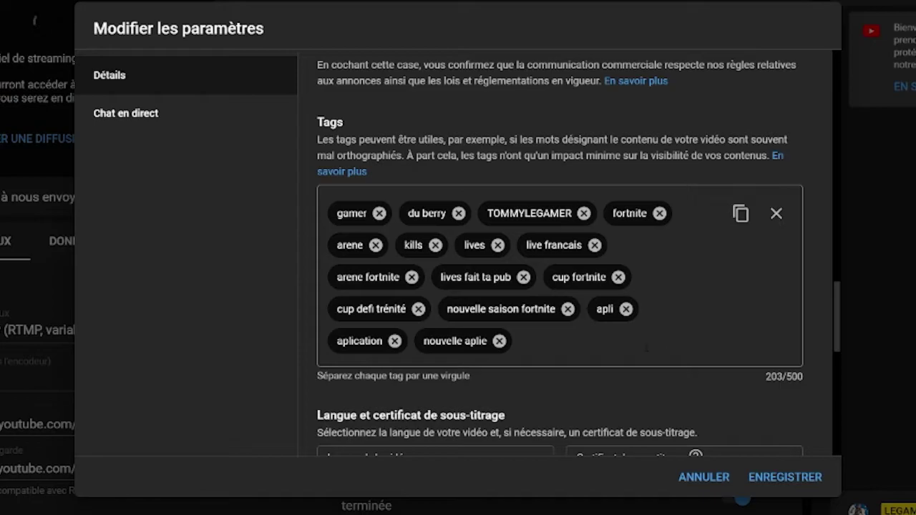
scroll(684, 322, "down", 4)
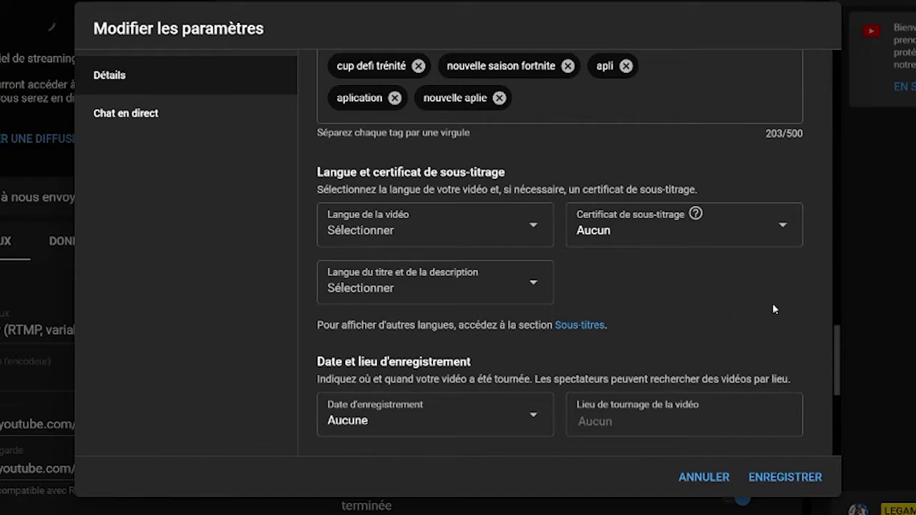
scroll(521, 315, "down", 1)
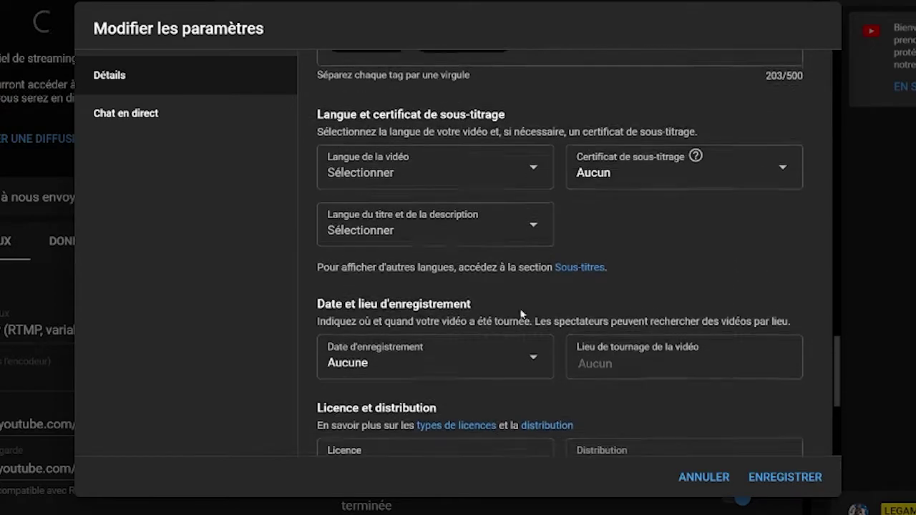
scroll(429, 286, "down", 1)
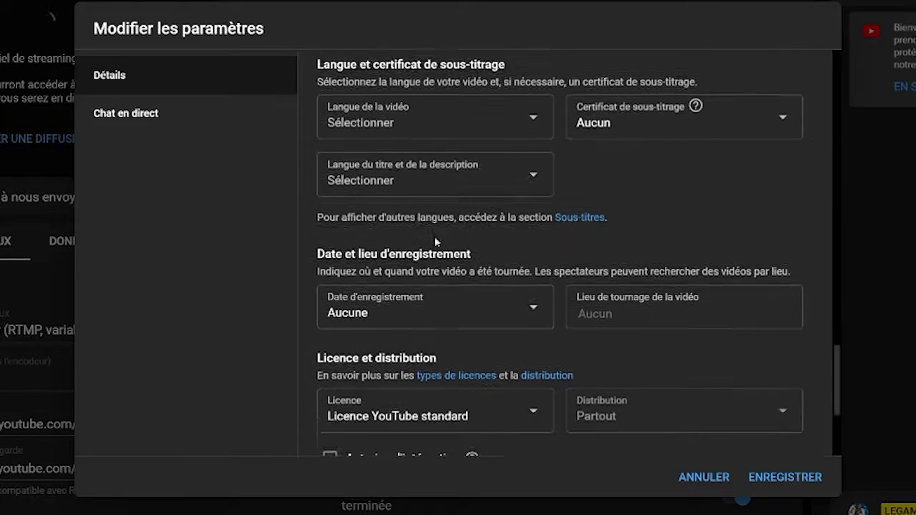
scroll(447, 318, "down", 3)
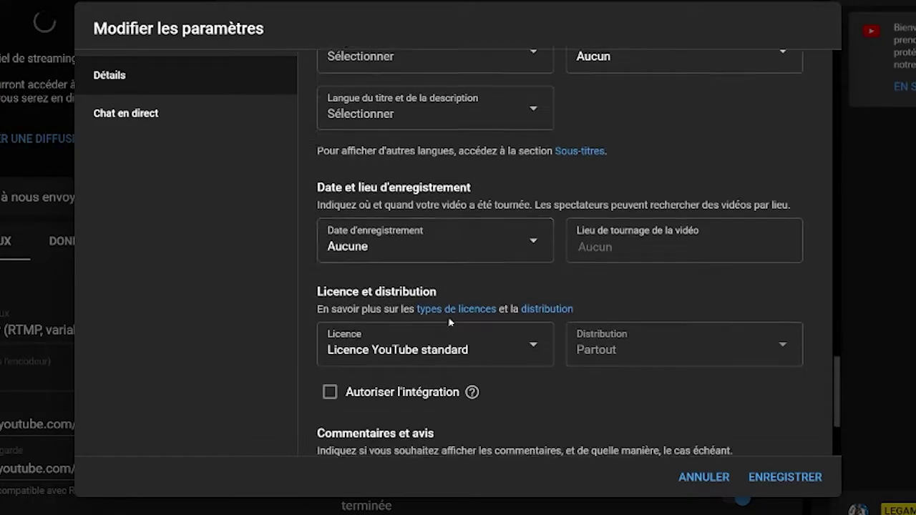
left_click(499, 365)
left_click(482, 362)
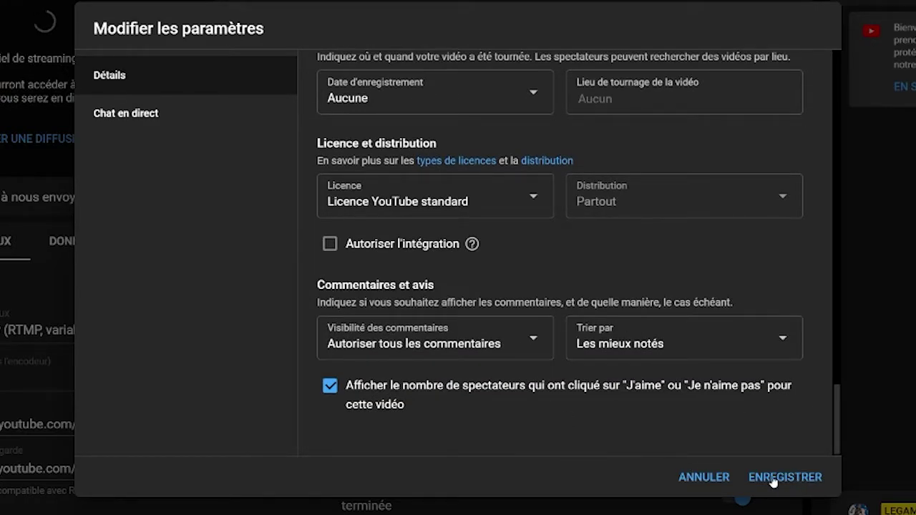
- In the live chat settings, turn live chat and chat replay off and back on
left_click(113, 112)
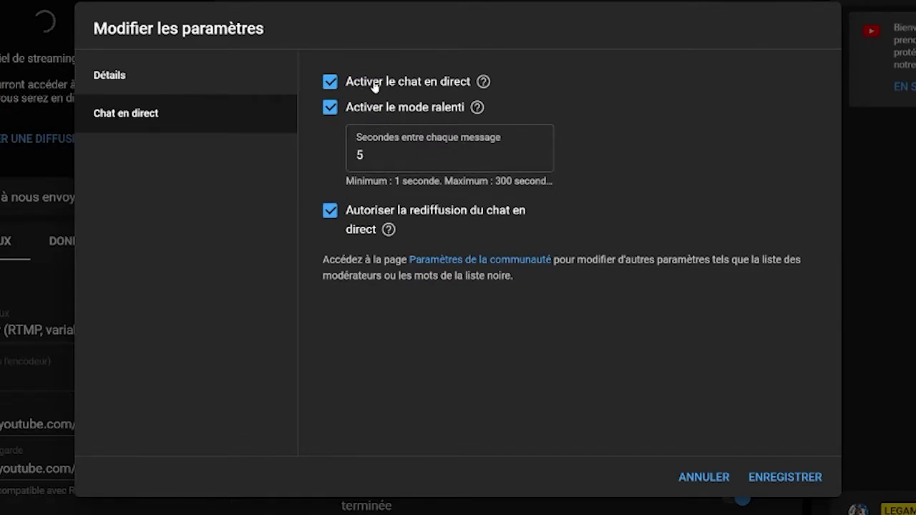
left_click(329, 83)
left_click(329, 83)
left_click(330, 211)
left_click(330, 212)
- Return to the stream's details and save the modified settings
left_click(188, 91)
scroll(584, 319, "down", 15)
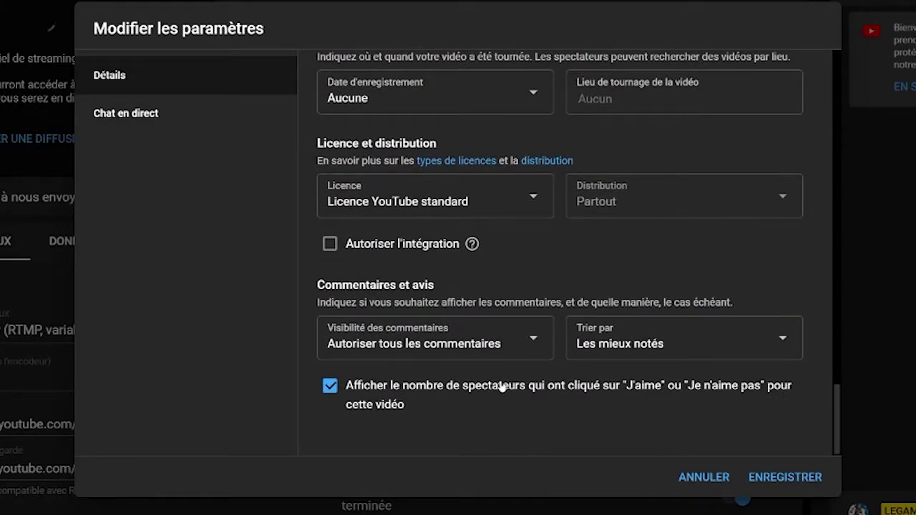
left_click(786, 478)
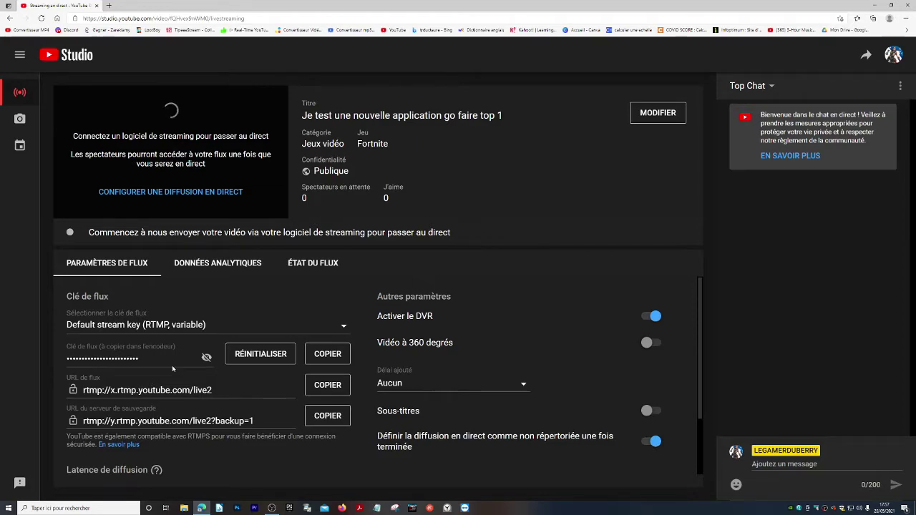
- Copy the stream key and set the broadcast latency to Latence faible
left_click(320, 360)
scroll(315, 343, "down", 1)
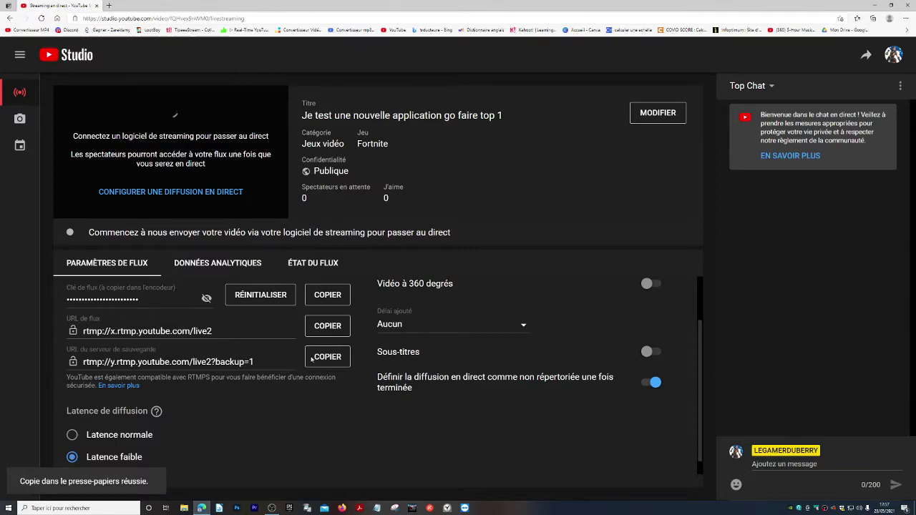
scroll(286, 365, "down", 1)
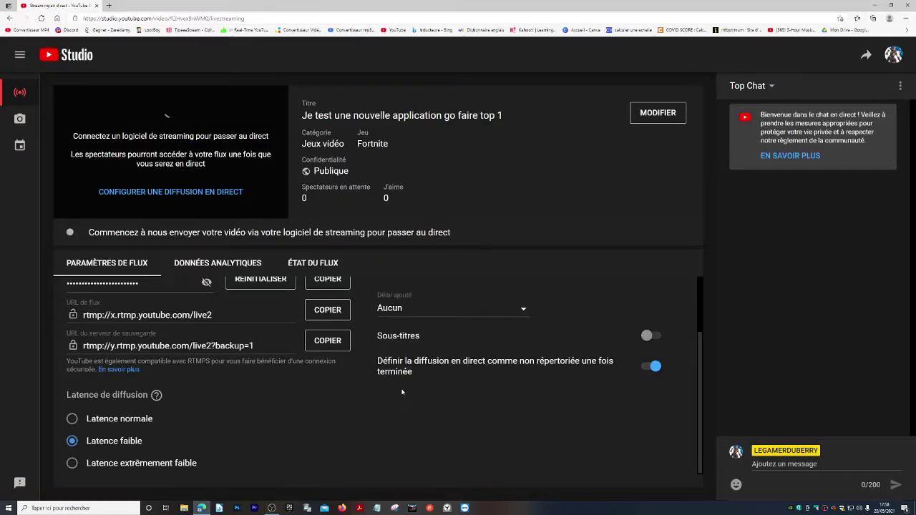
left_click(72, 463)
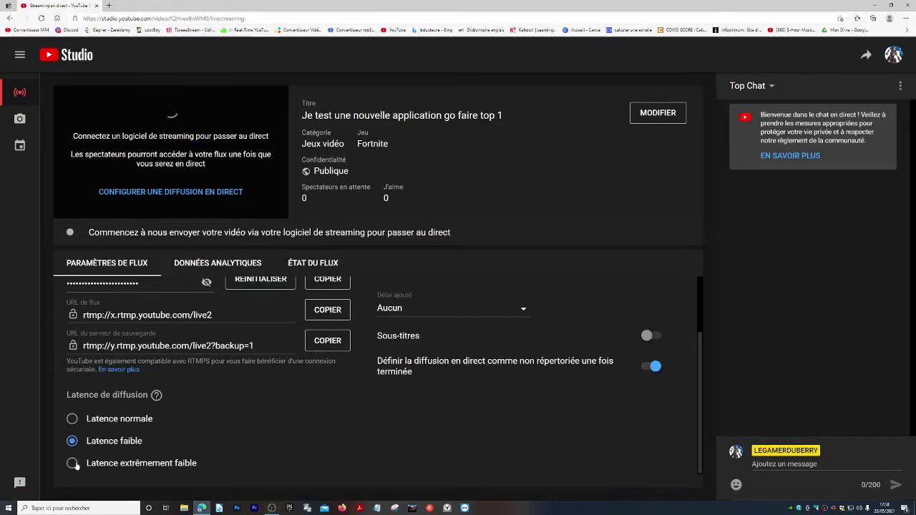
left_click(72, 441)
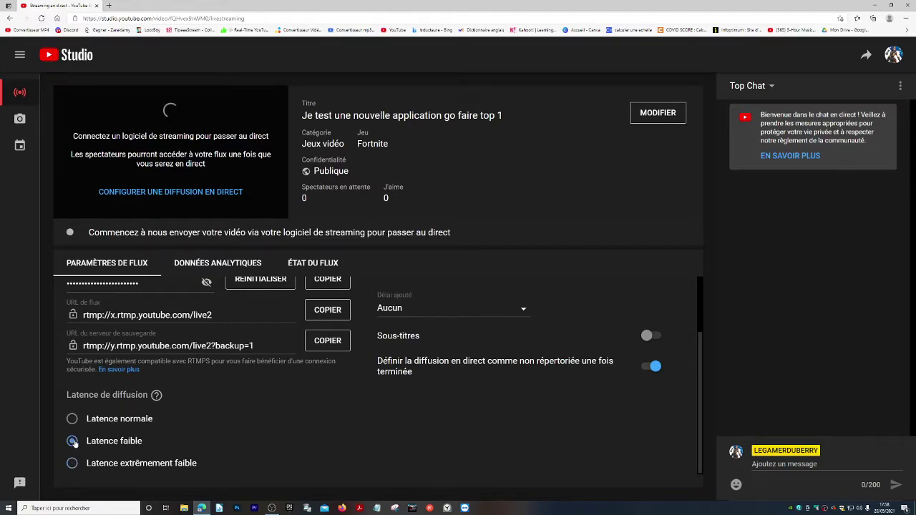
- Start scheduling a live stream with new settings instead of reusing those of a past broadcast
left_click(20, 147)
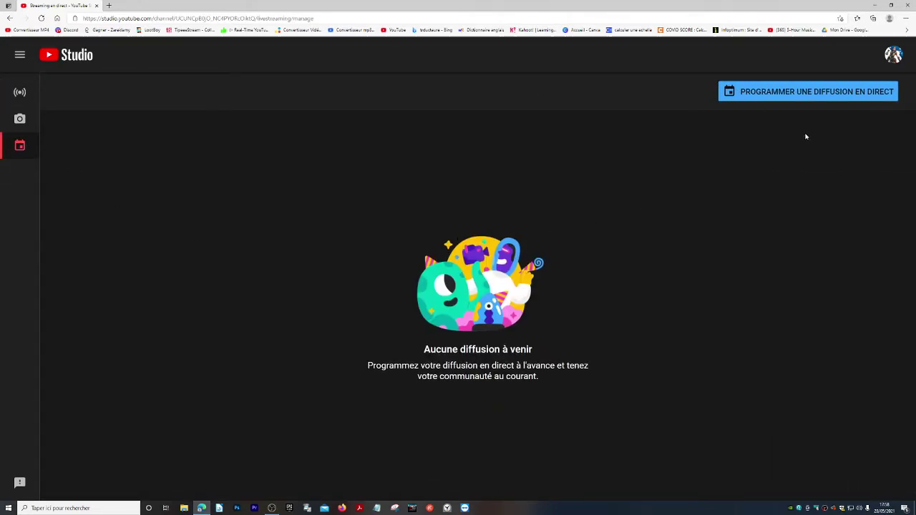
left_click(783, 94)
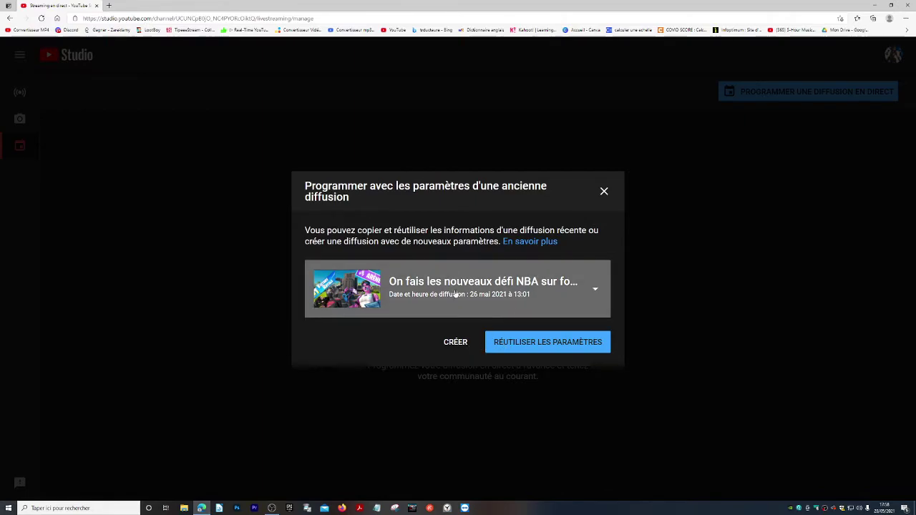
left_click(594, 291)
left_click(468, 313)
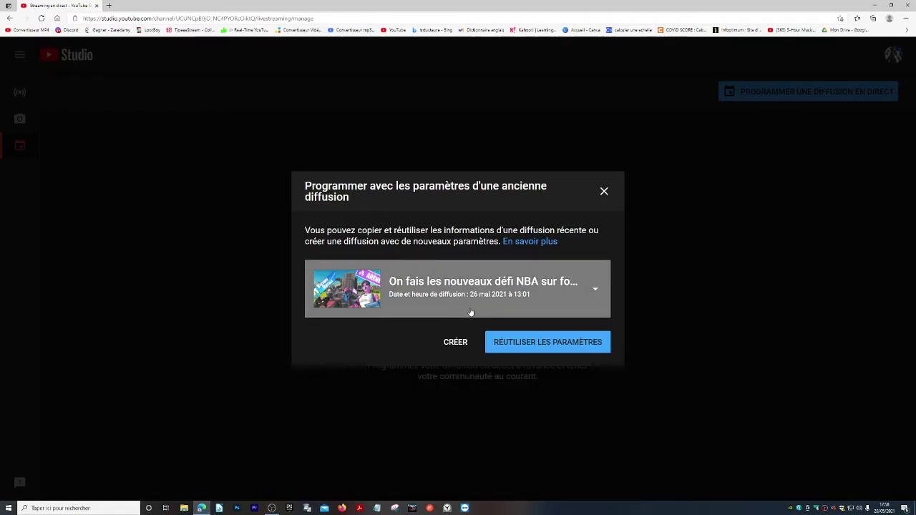
left_click(461, 342)
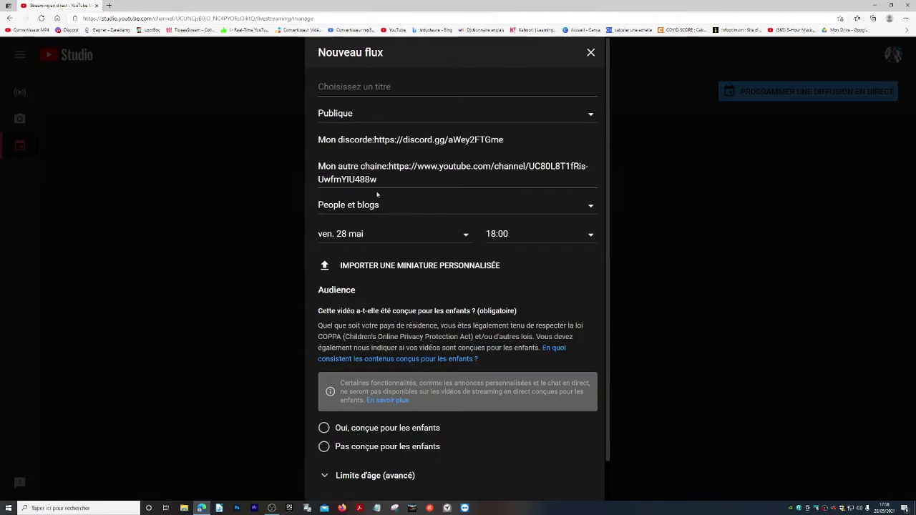
- Set the date of the new scheduled stream to sam. 29 mai
scroll(423, 210, "down", 1)
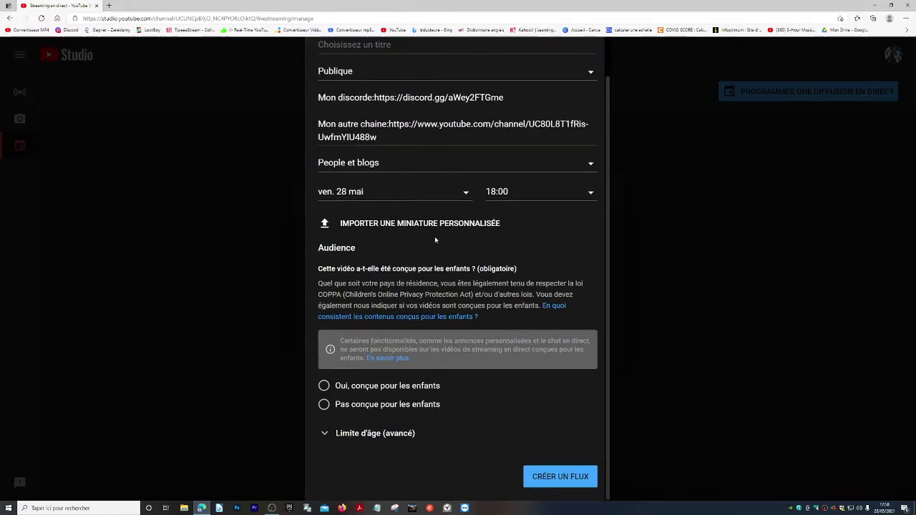
left_click(428, 200)
left_click(434, 315)
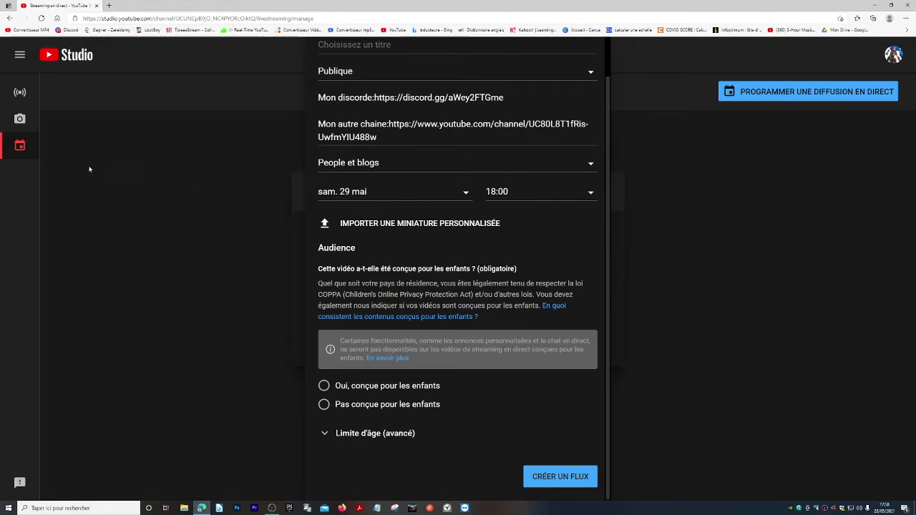
- Switch to OBS and, in its stream settings, choose the YouTube - RTMPS service with the Primary YouTube ingest server
left_click(280, 510)
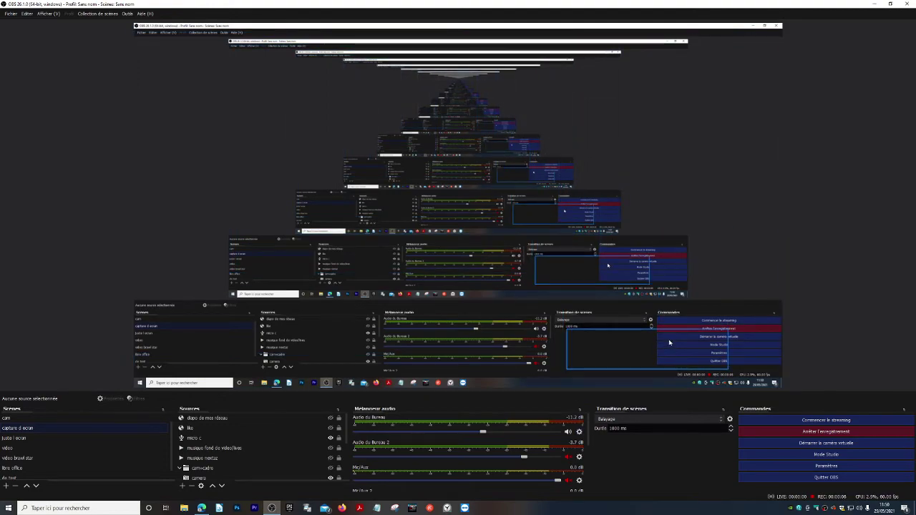
left_click(804, 467)
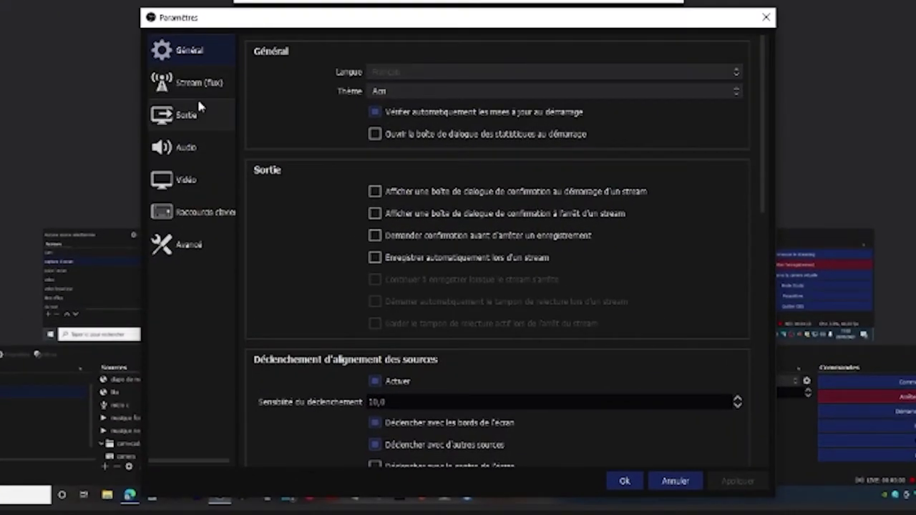
left_click(190, 84)
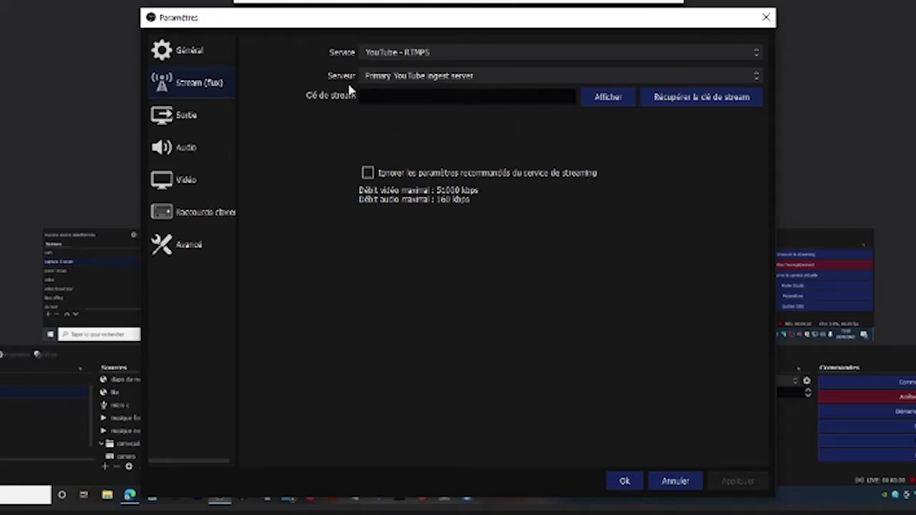
left_click(385, 54)
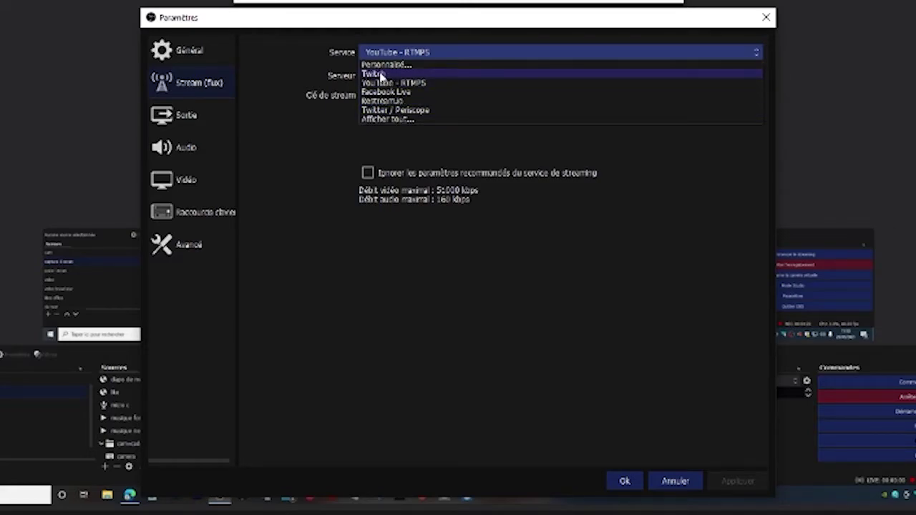
left_click(394, 85)
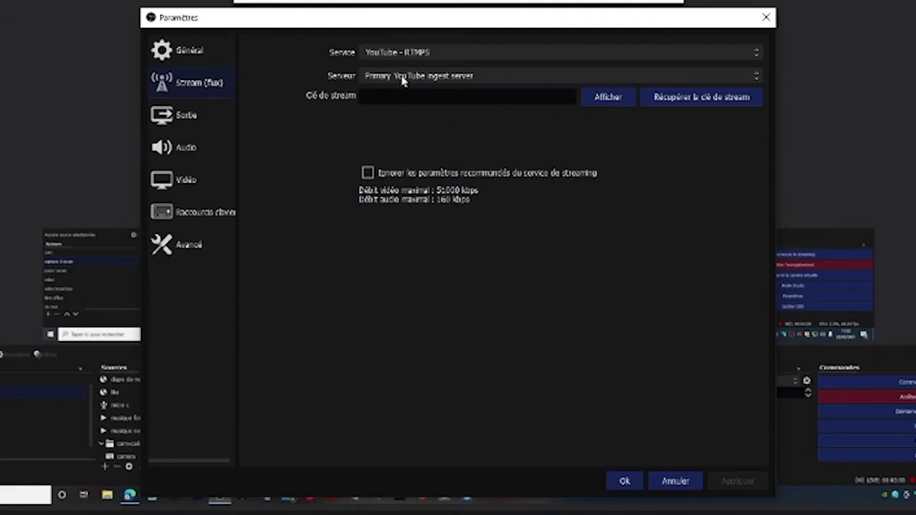
left_click(402, 76)
left_click(411, 169)
- Paste the copied stream key into the Clé de stream field and apply the stream settings
right_click(389, 96)
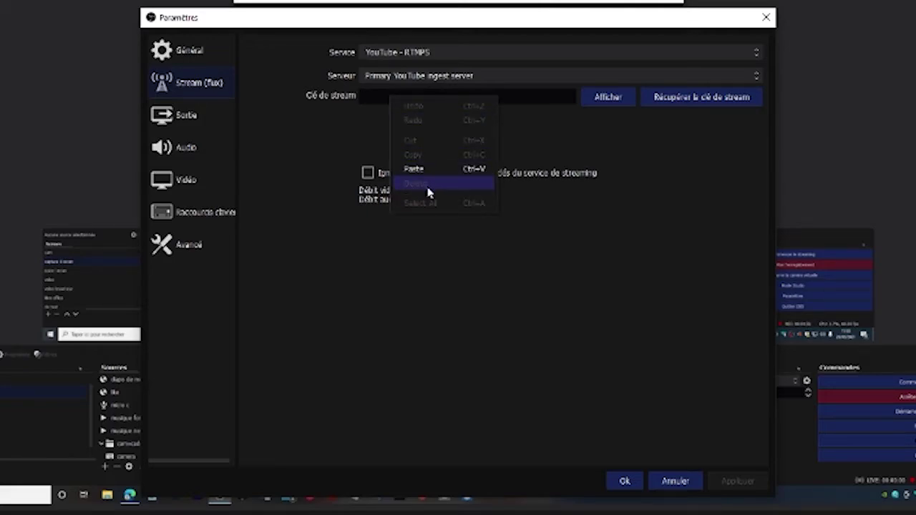
left_click(413, 168)
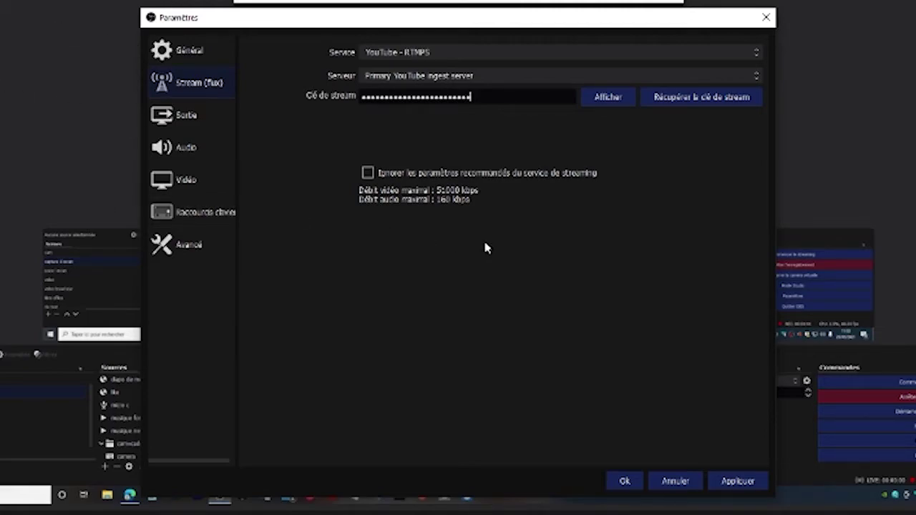
left_click(737, 486)
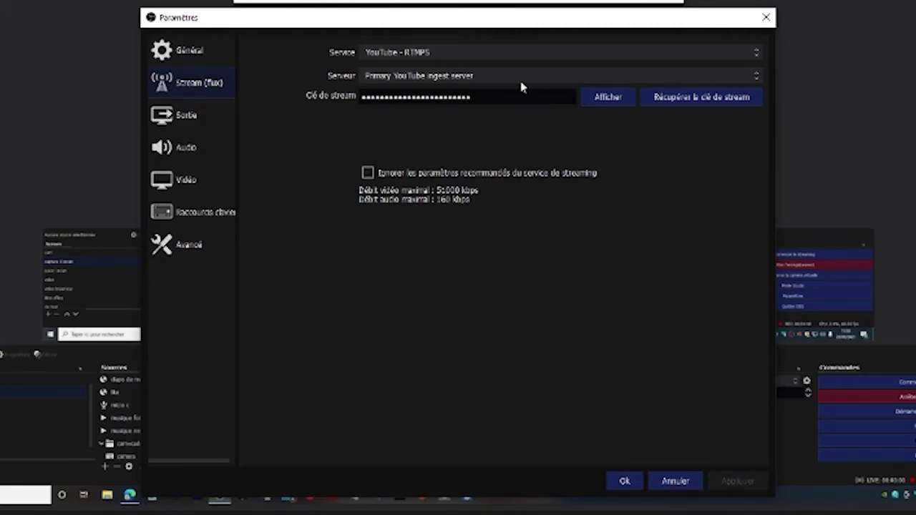
- Examine the output settings for streaming and recording, including the encoder, rate control, bitrate and recording format
left_click(184, 150)
left_click(200, 122)
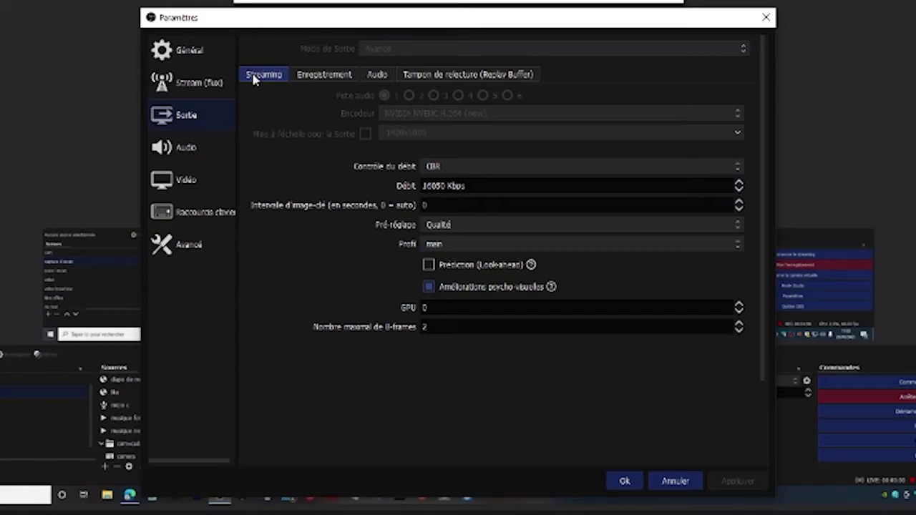
left_click(324, 74)
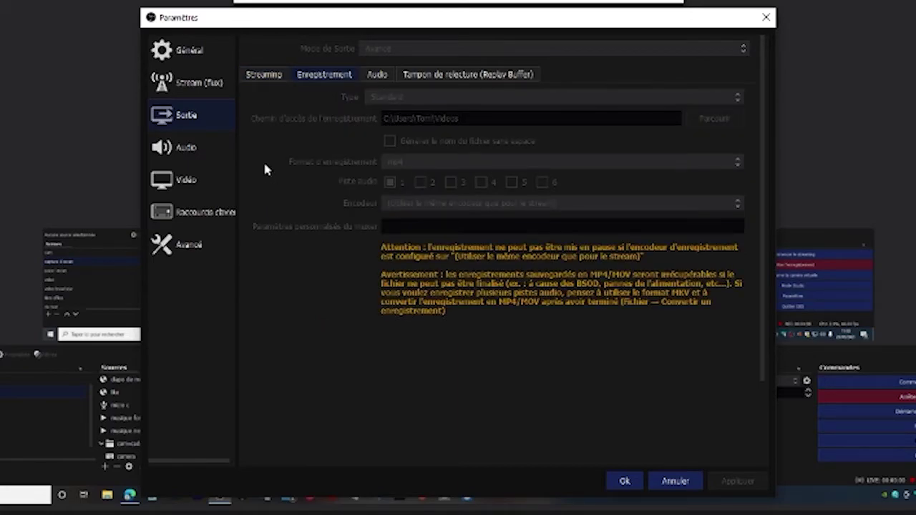
left_click(263, 76)
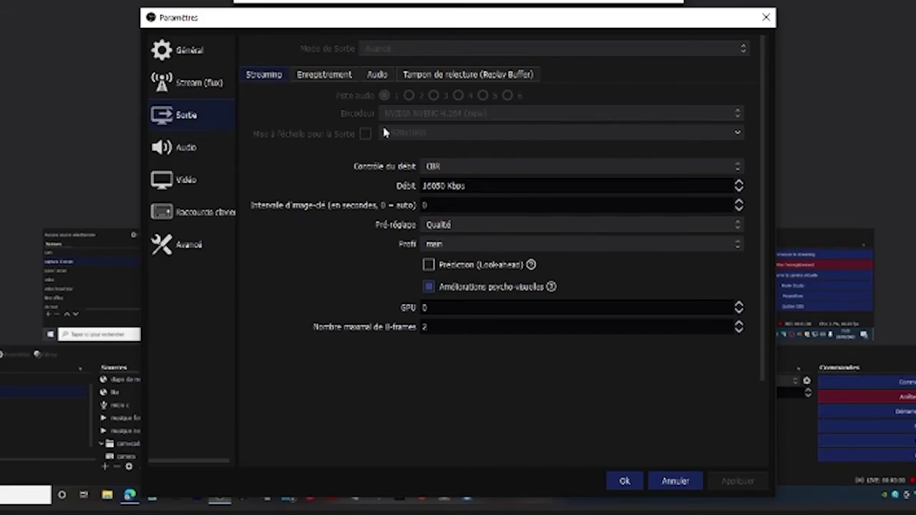
- Review the global audio devices, metering and push-to-talk options, and apply the audio settings
left_click(179, 148)
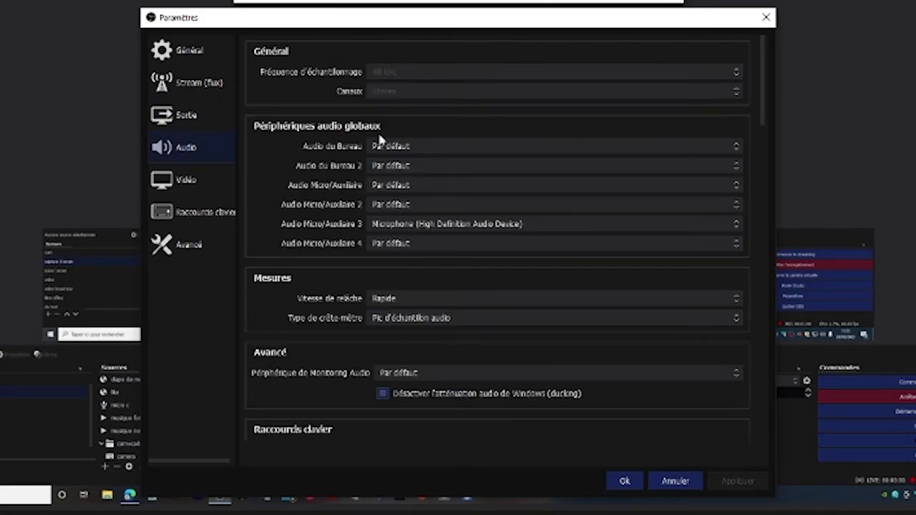
scroll(375, 166, "down", 1)
scroll(351, 215, "down", 4)
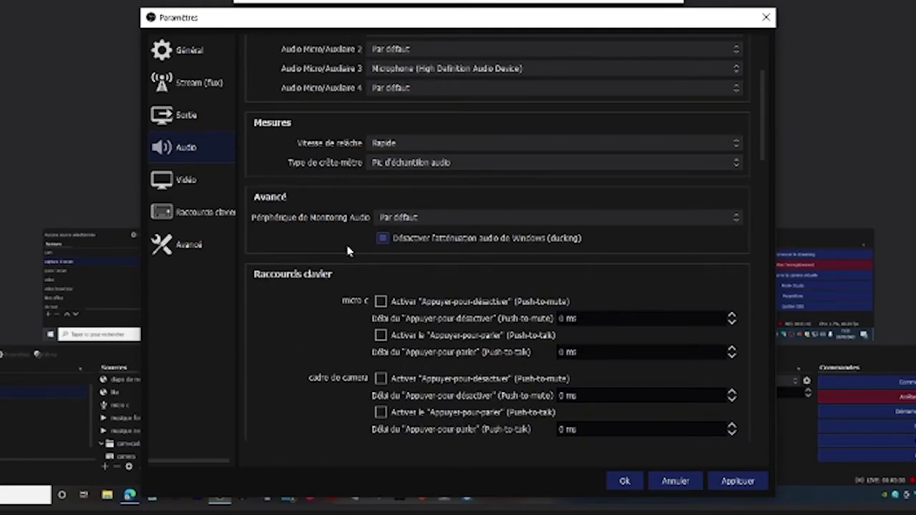
scroll(347, 250, "down", 3)
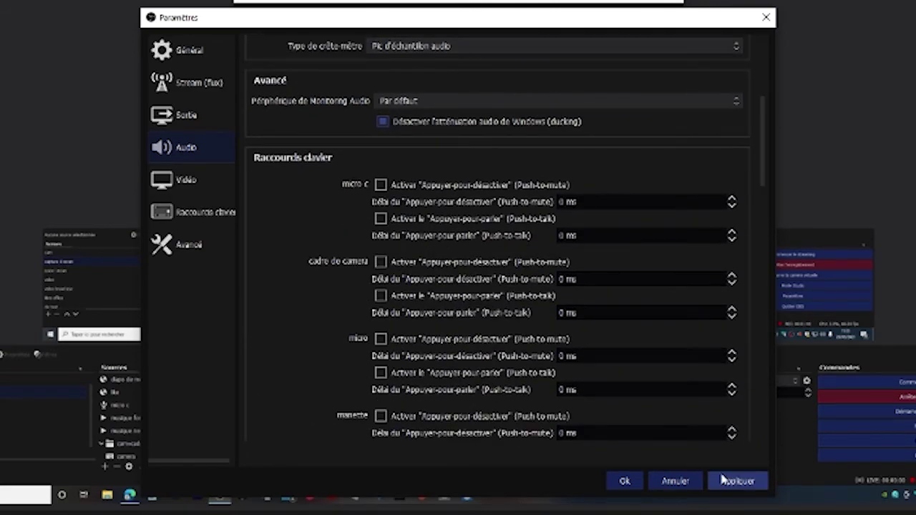
left_click(724, 490)
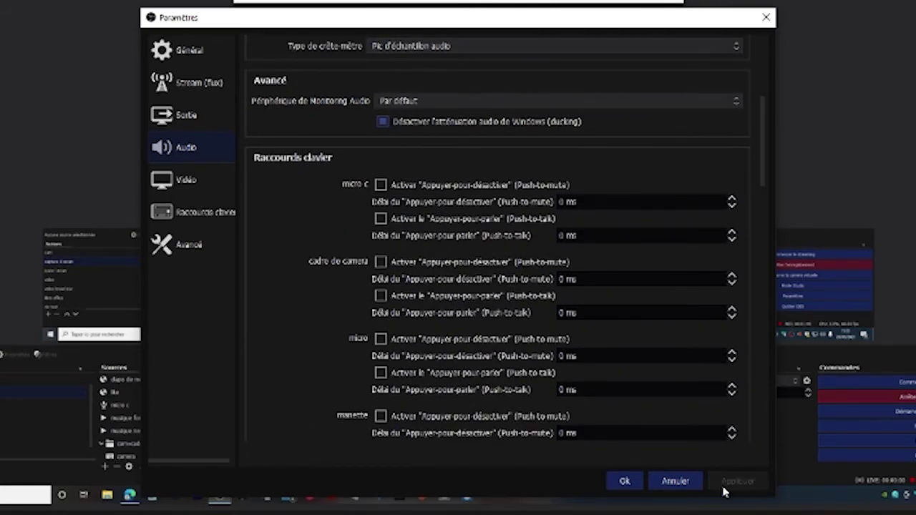
- Examine the video resolution and frame rate, the keyboard shortcuts, and the advanced recording, stream delay and reconnection settings
left_click(208, 187)
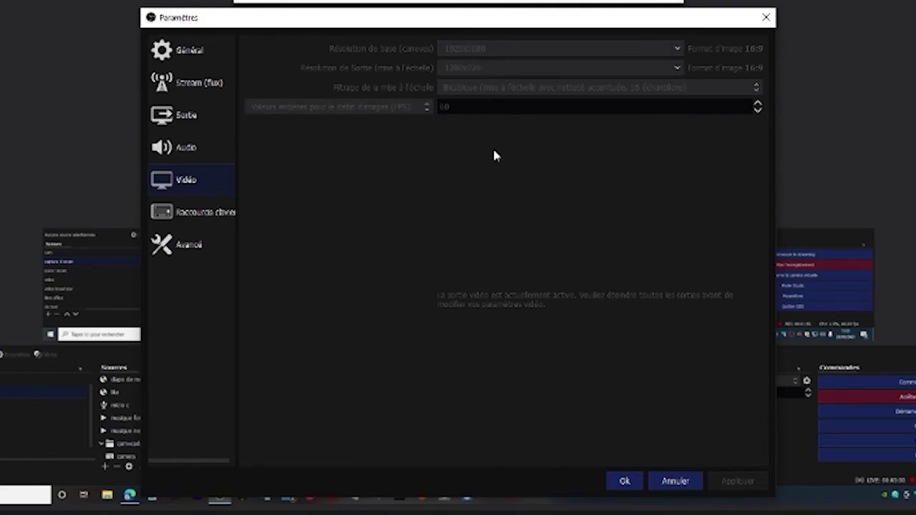
left_click(215, 213)
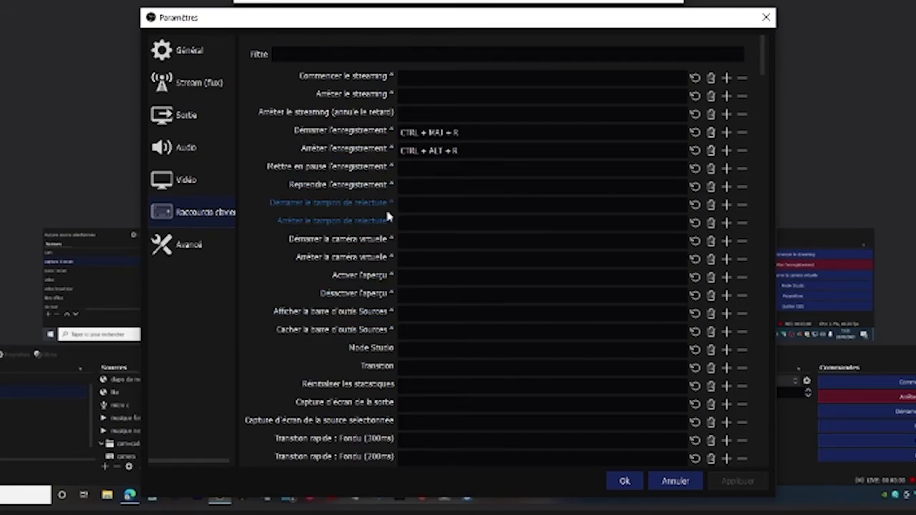
left_click(219, 244)
scroll(385, 250, "down", 1)
scroll(385, 251, "down", 1)
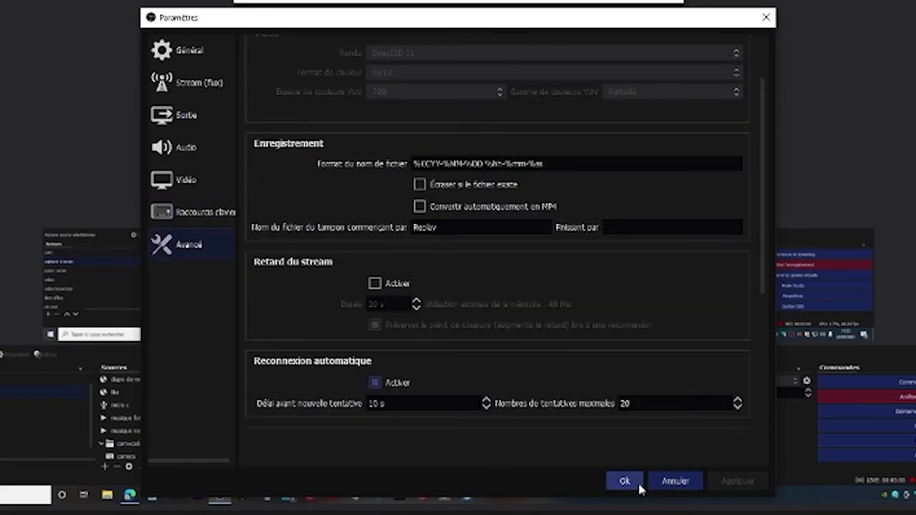
- Confirm and close the settings, and start streaming to YouTube
left_click(633, 486)
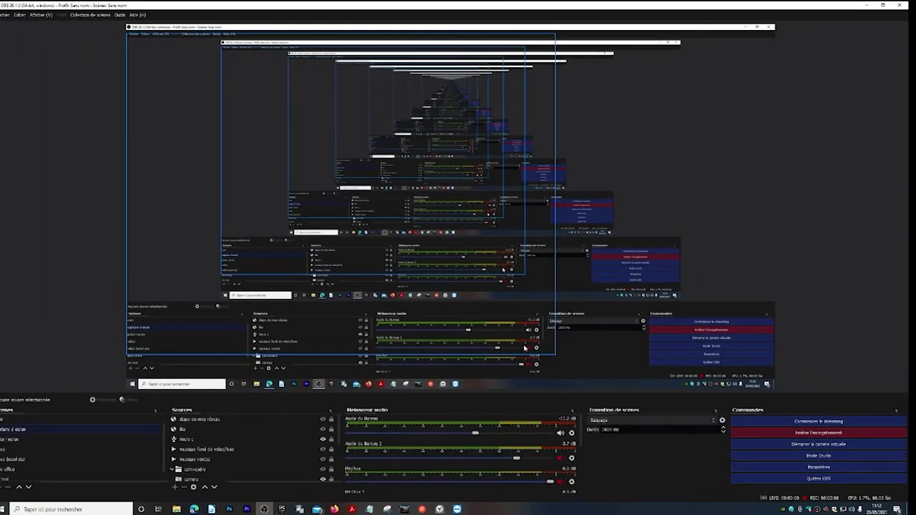
left_click(839, 422)
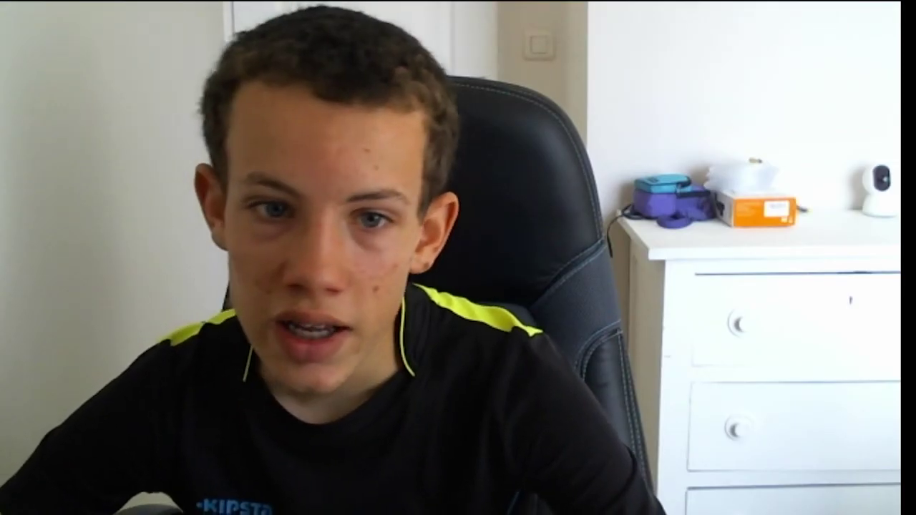